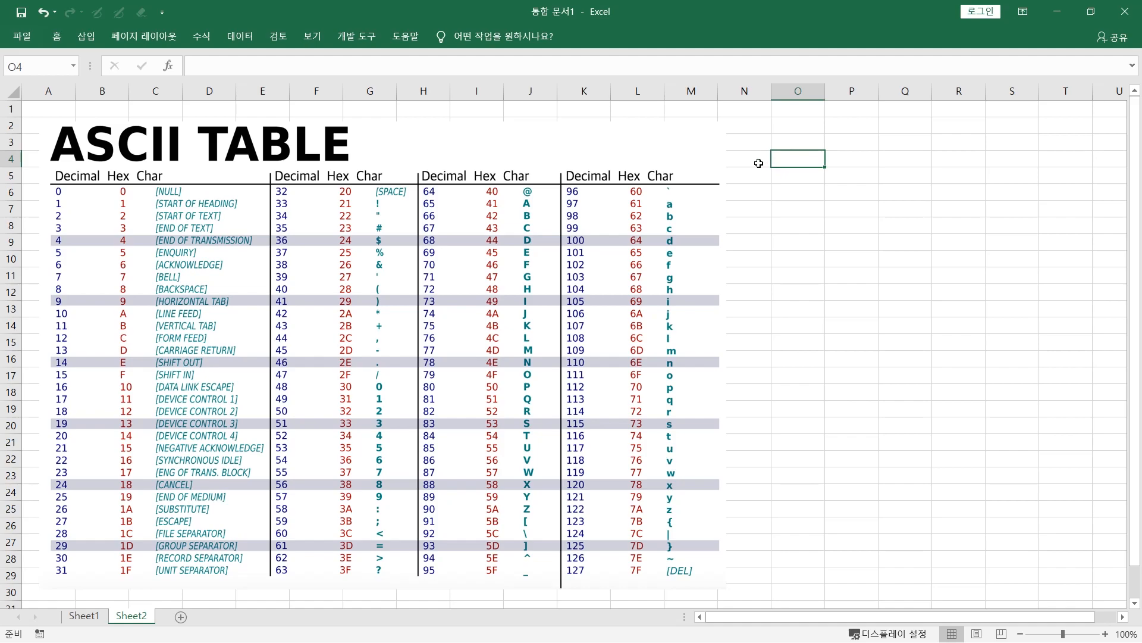
Enter the formula =CHAR(65) in cell O6 beside the ASCII table
{"action": "key", "text": "alt+Tab"}
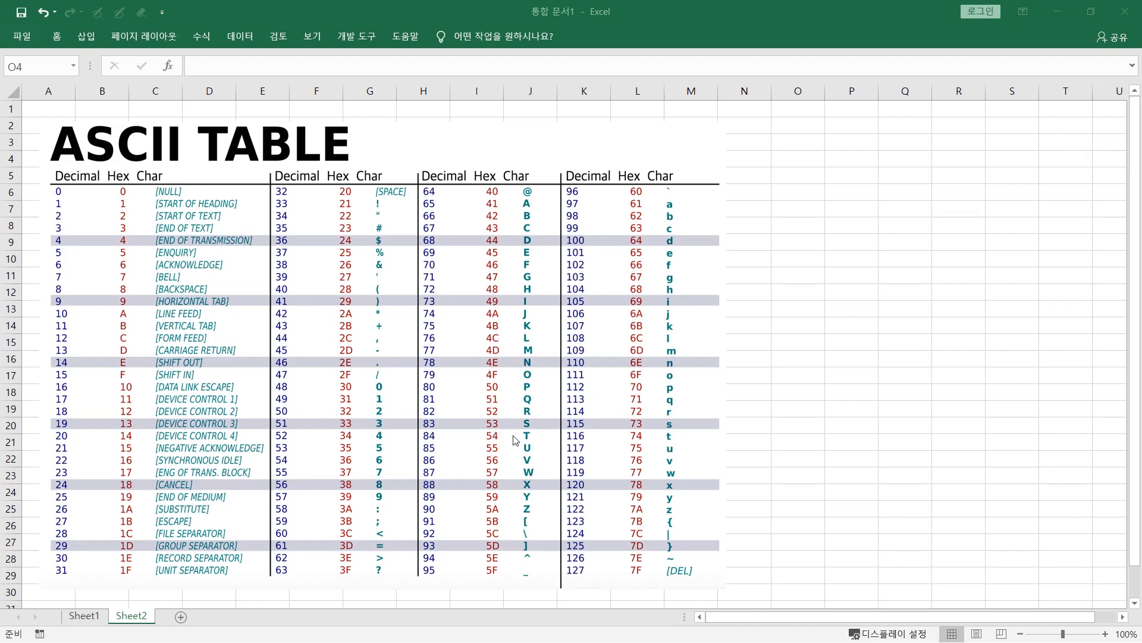
{"action": "left_click", "coordinate": [790, 197]}
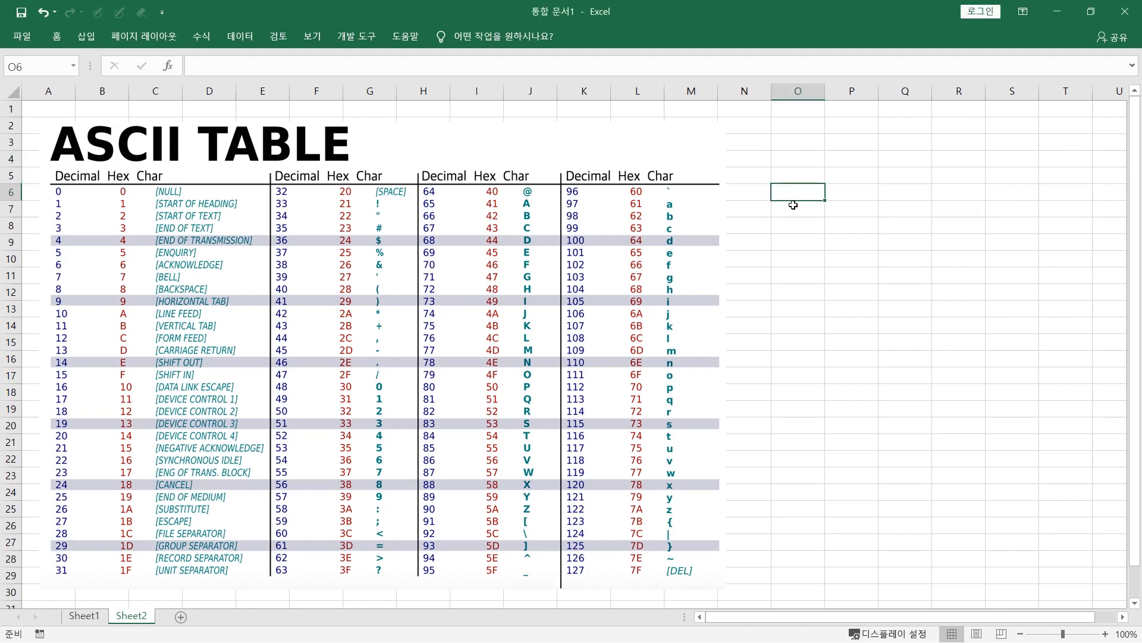
{"action": "type", "text": "="}
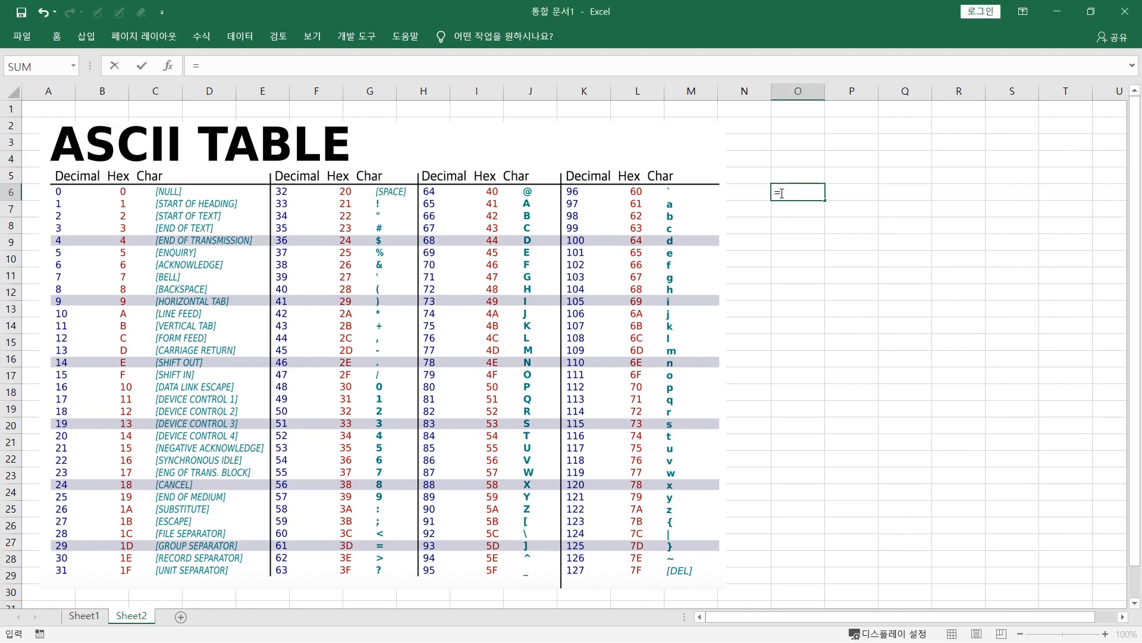
{"action": "type", "text": "char"}
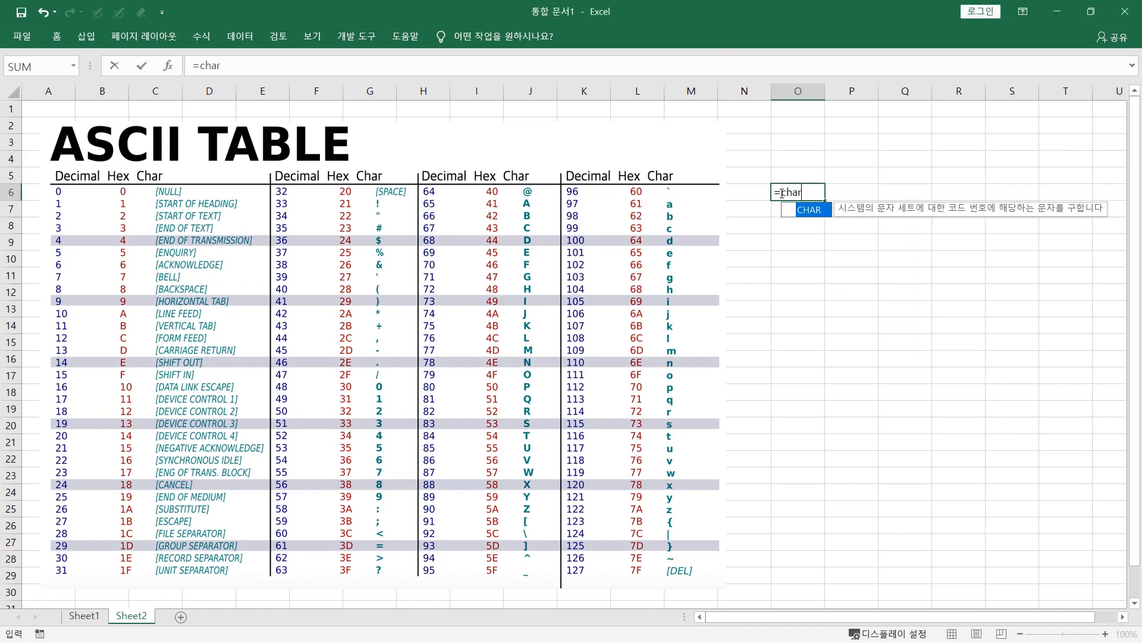
{"action": "type", "text": "("}
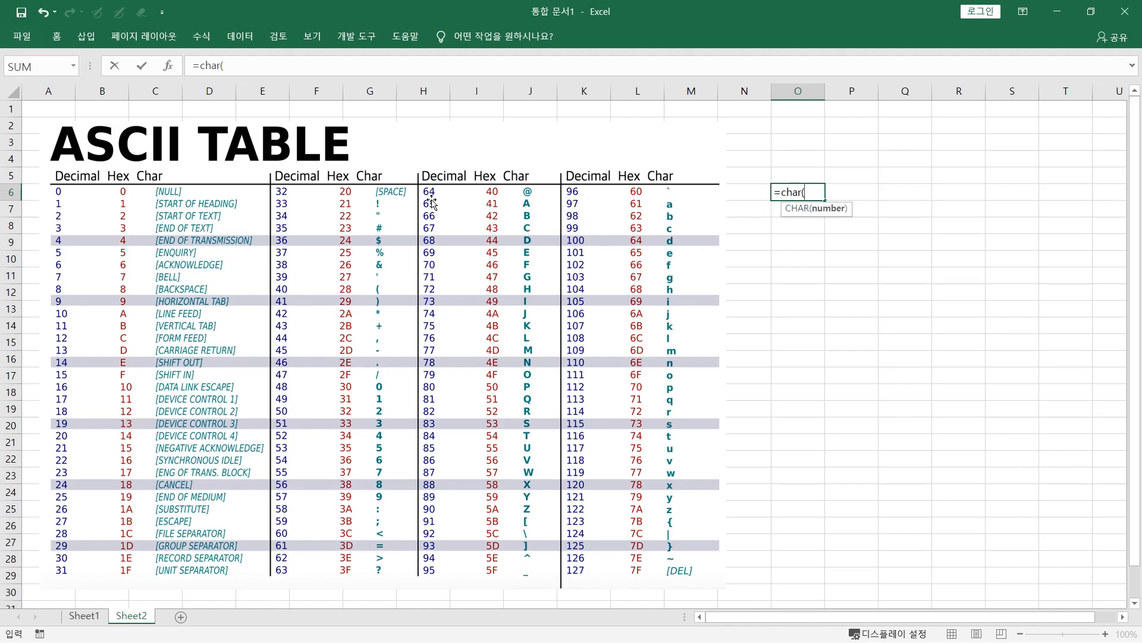
{"action": "type", "text": "65)"}
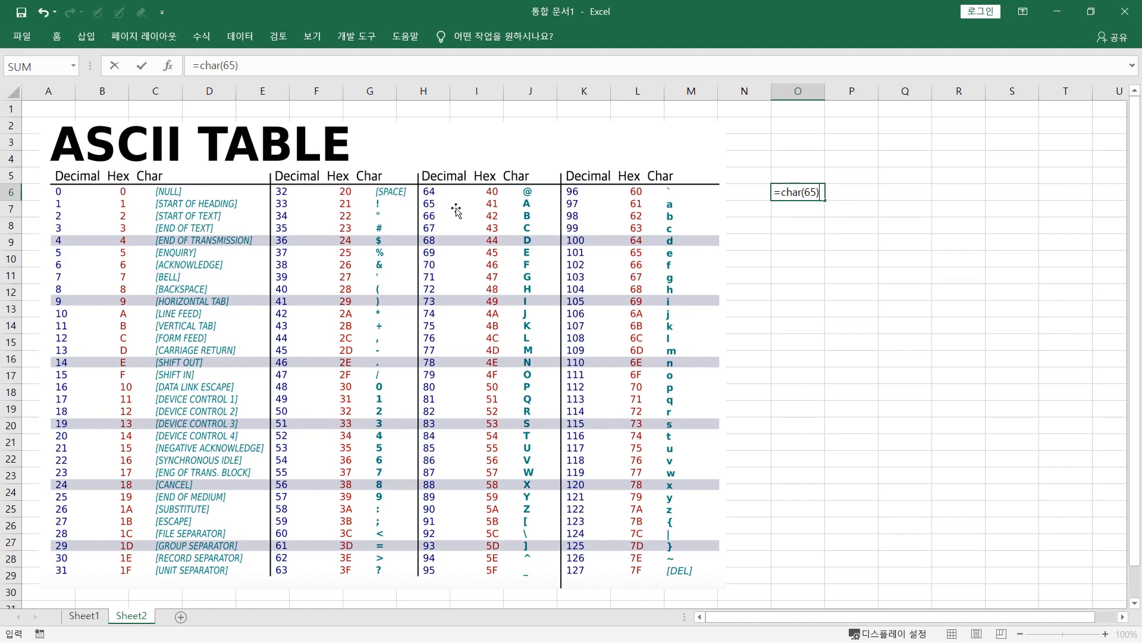
{"action": "key", "text": "Return"}
Change the CHAR formula's code number in O6 to 97
{"action": "left_click", "coordinate": [796, 197]}
{"action": "double_click", "coordinate": [786, 190]}
{"action": "left_click", "coordinate": [814, 192]}
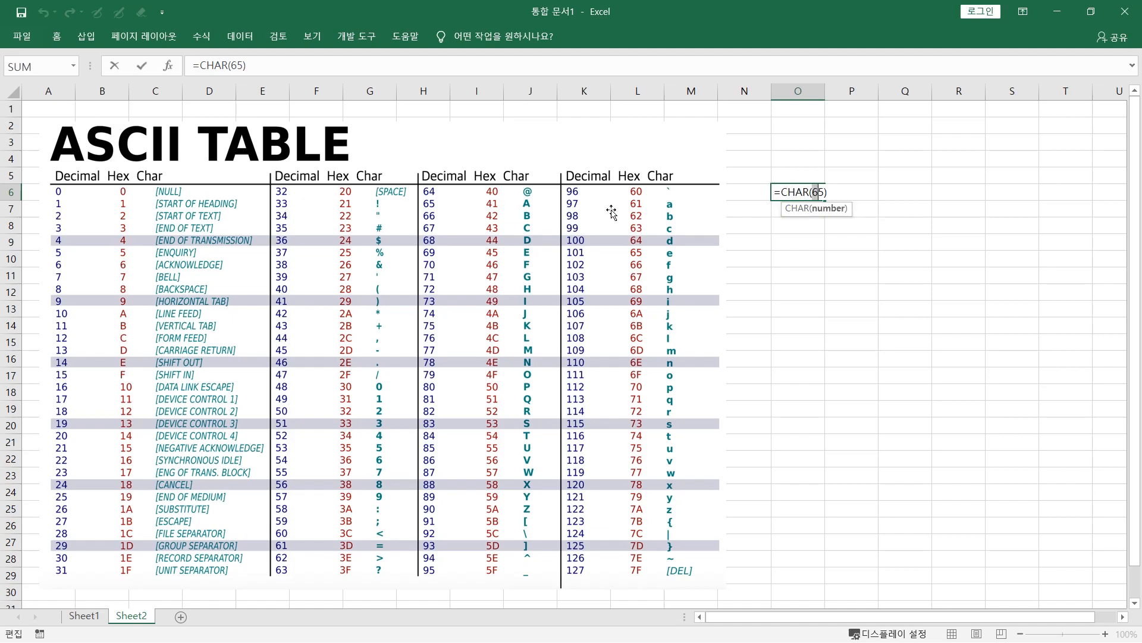
{"action": "key", "text": "BackSpace"}
{"action": "type", "text": "97"}
{"action": "key", "text": "Delete"}
{"action": "key", "text": "Return"}
{"action": "left_click", "coordinate": [775, 190]}
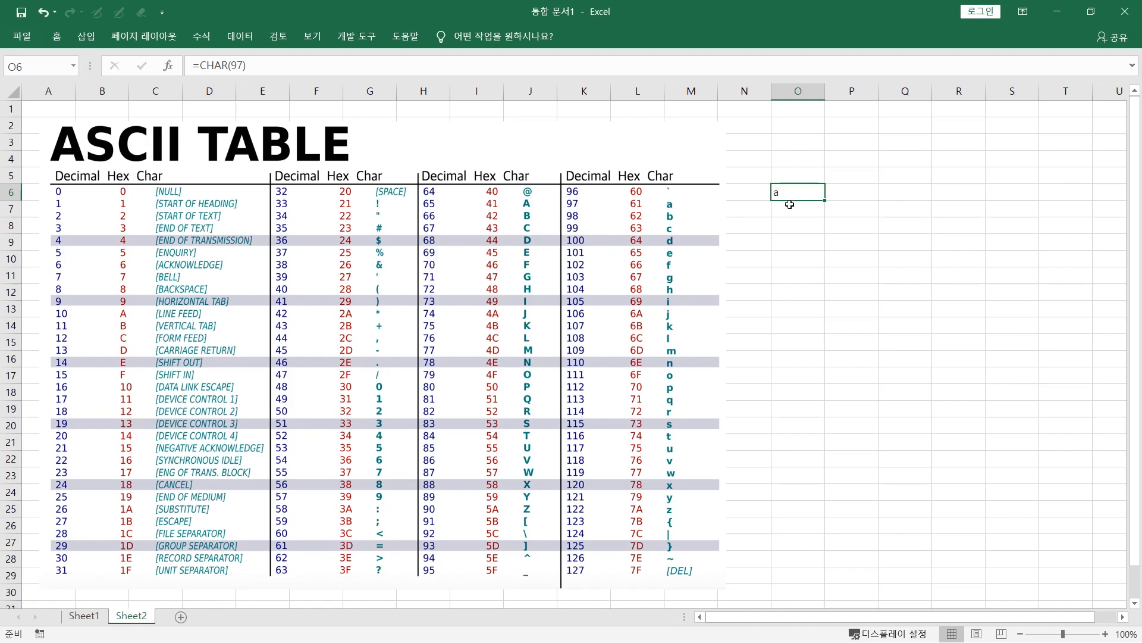
{"action": "double_click", "coordinate": [803, 193]}
{"action": "left_click_drag", "start_coordinate": [781, 192], "coordinate": [827, 191]}
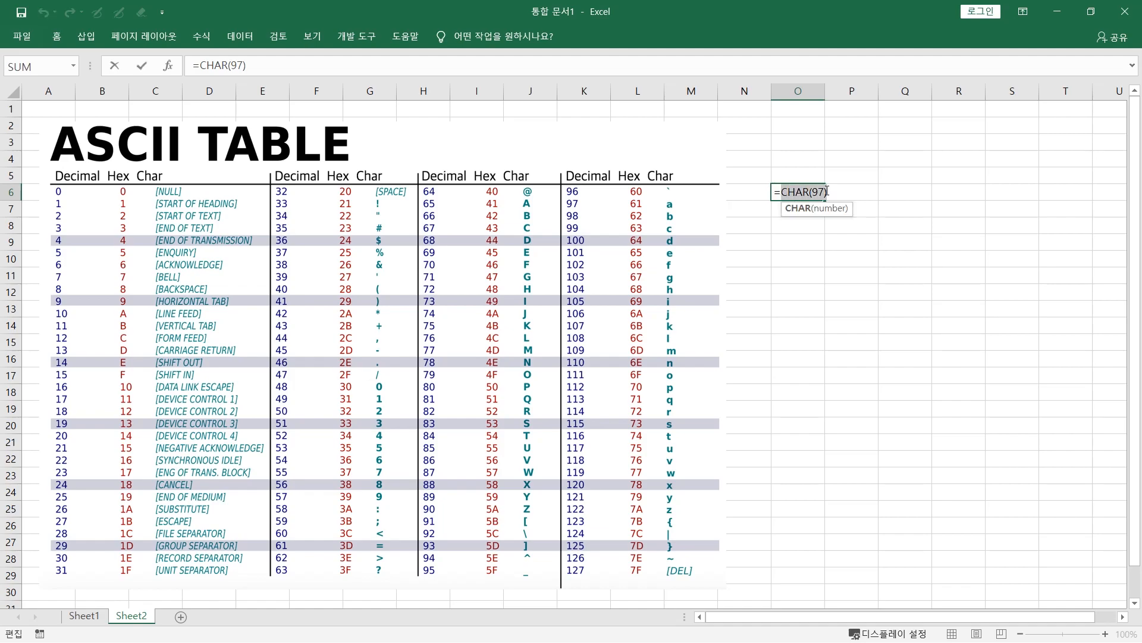
{"action": "key", "text": "ctrl+c"}
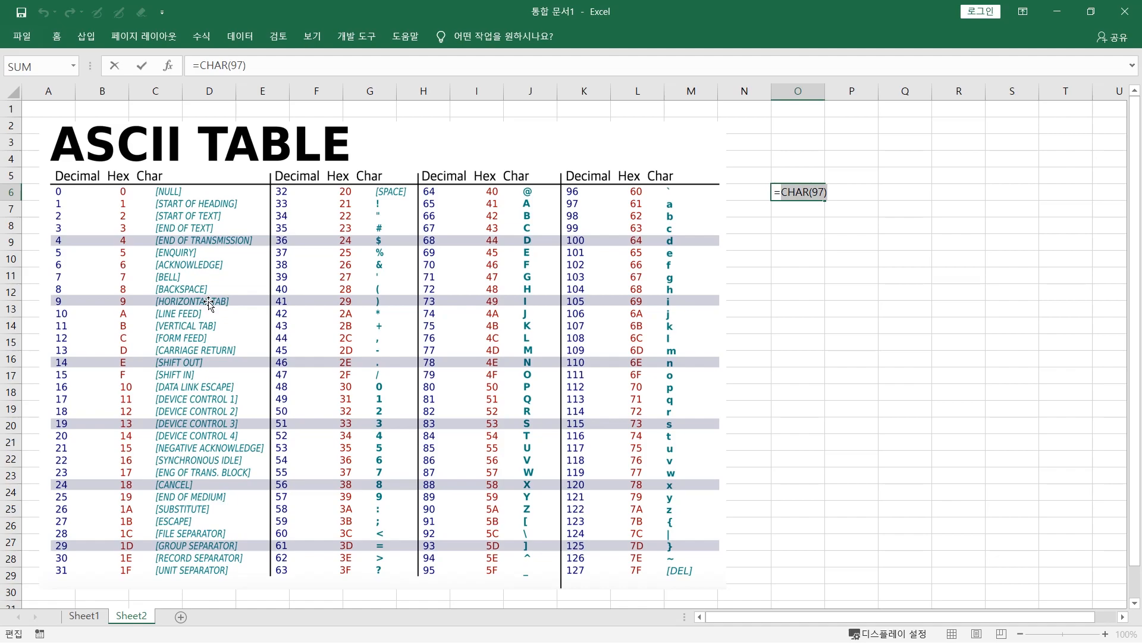
{"action": "left_click", "coordinate": [798, 241]}
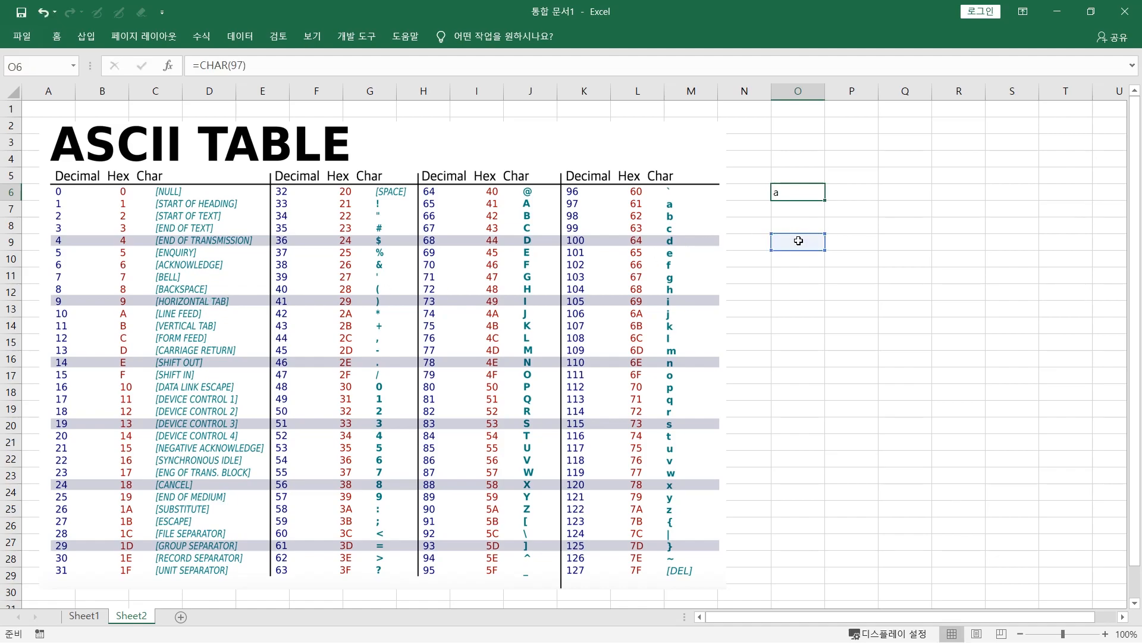
{"action": "key", "text": "Right"}
{"action": "key", "text": "Right"}
{"action": "key", "text": "Right"}
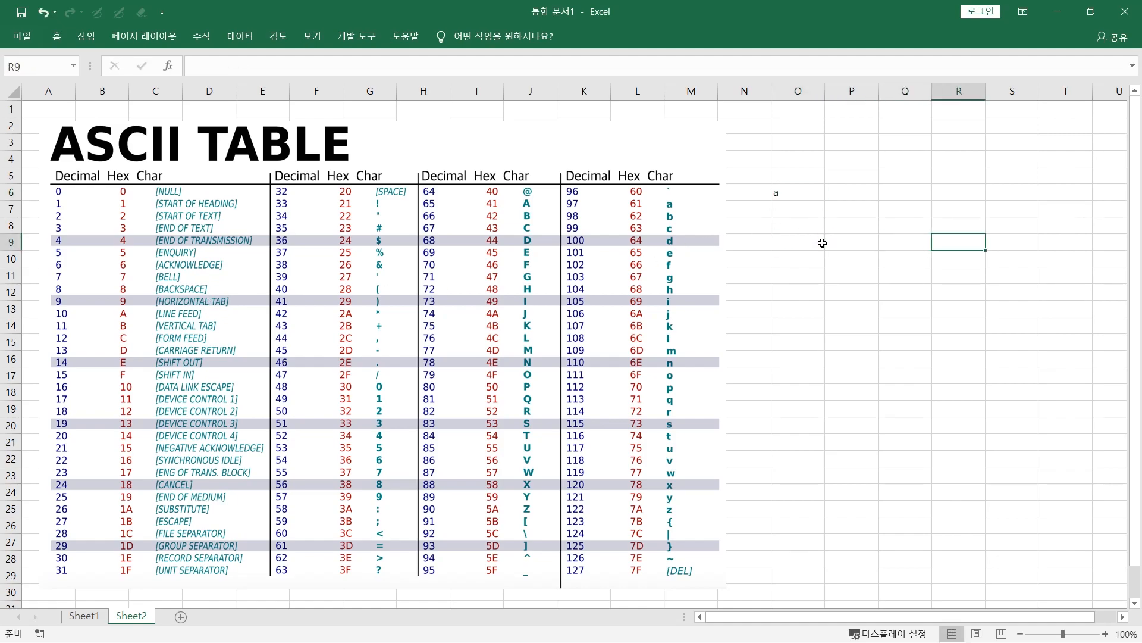
{"action": "key", "text": "Right"}
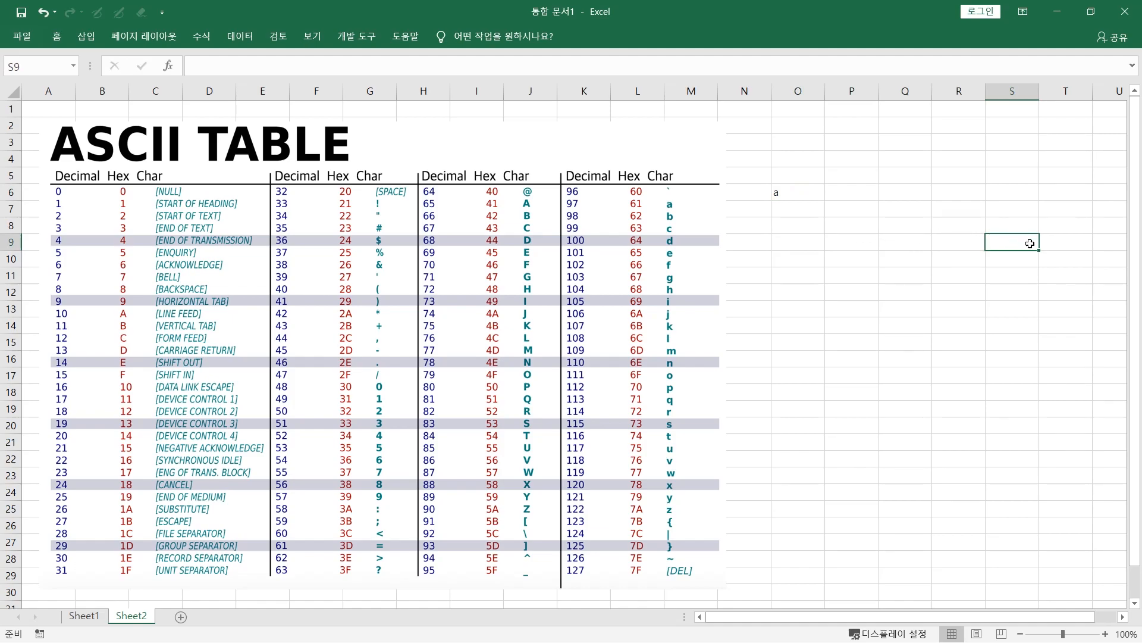
Change the CHAR formula's code number in O6 to 9, the horizontal tab code
{"action": "double_click", "coordinate": [798, 192]}
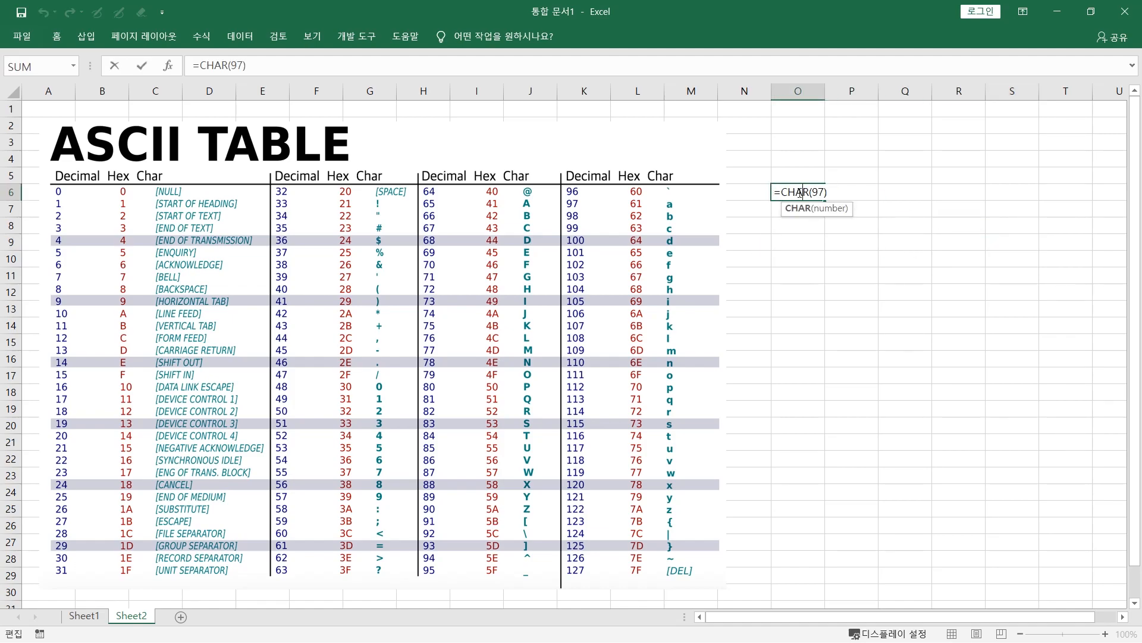
{"action": "left_click_drag", "start_coordinate": [813, 191], "coordinate": [828, 191]}
{"action": "type", "text": "9"}
{"action": "key", "text": "Return"}
{"action": "left_click", "coordinate": [797, 194]}
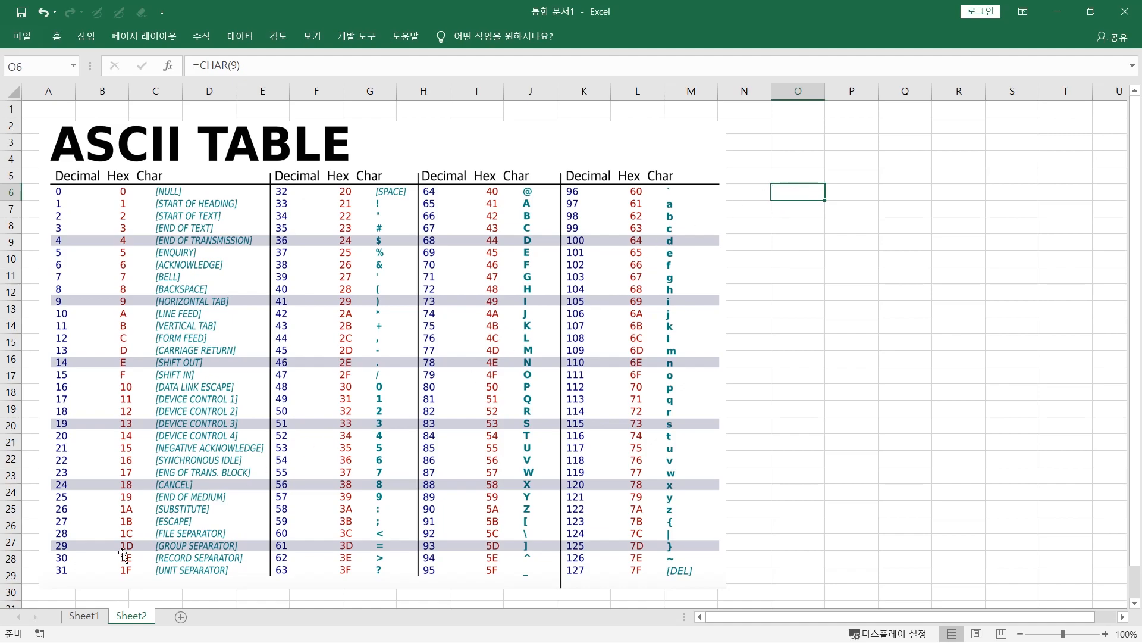
Switch to Sheet1 and examine the name and phone table and the VLOOKUP formula in F3
{"action": "left_click", "coordinate": [84, 615]}
{"action": "left_click", "coordinate": [167, 198]}
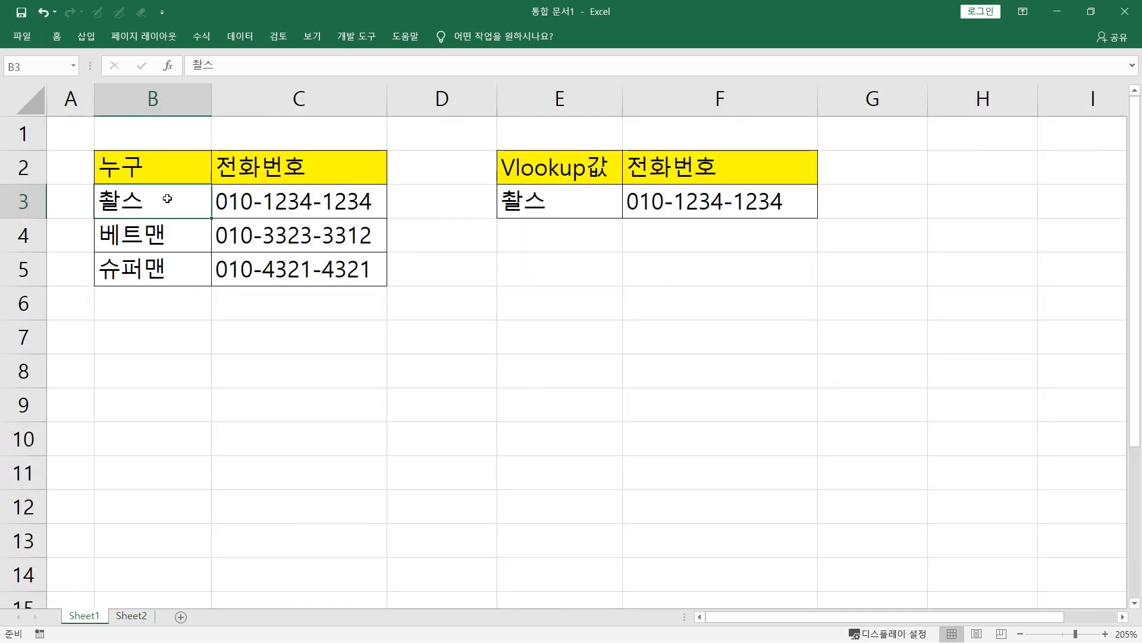
{"action": "left_click", "coordinate": [565, 207]}
{"action": "left_click_drag", "start_coordinate": [163, 200], "coordinate": [238, 272]}
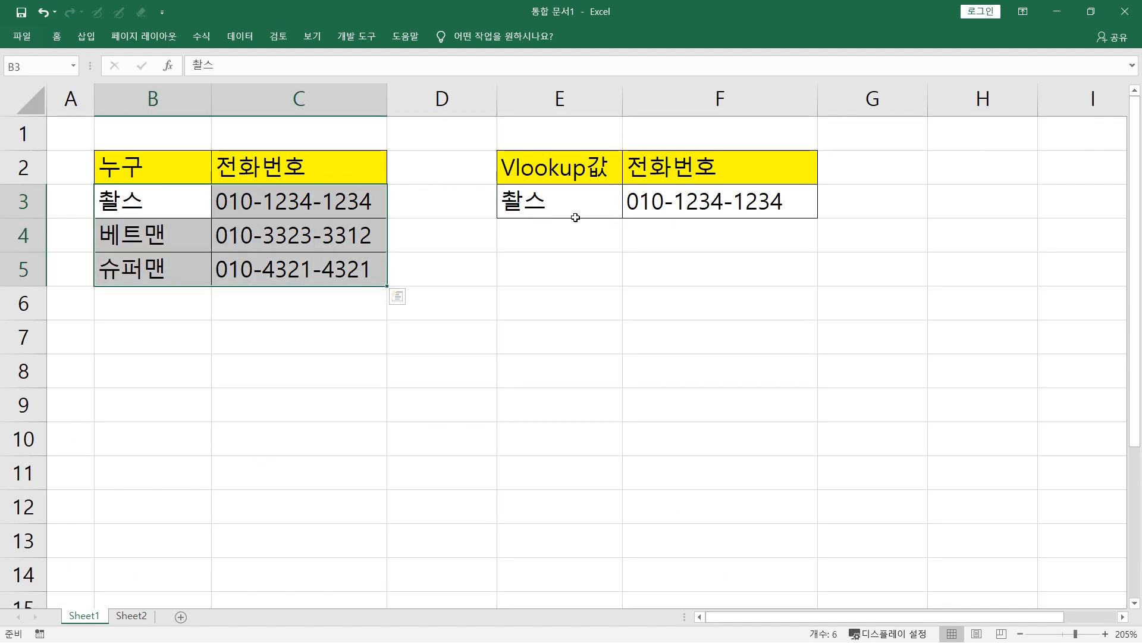
{"action": "left_click", "coordinate": [693, 198]}
{"action": "double_click", "coordinate": [717, 199]}
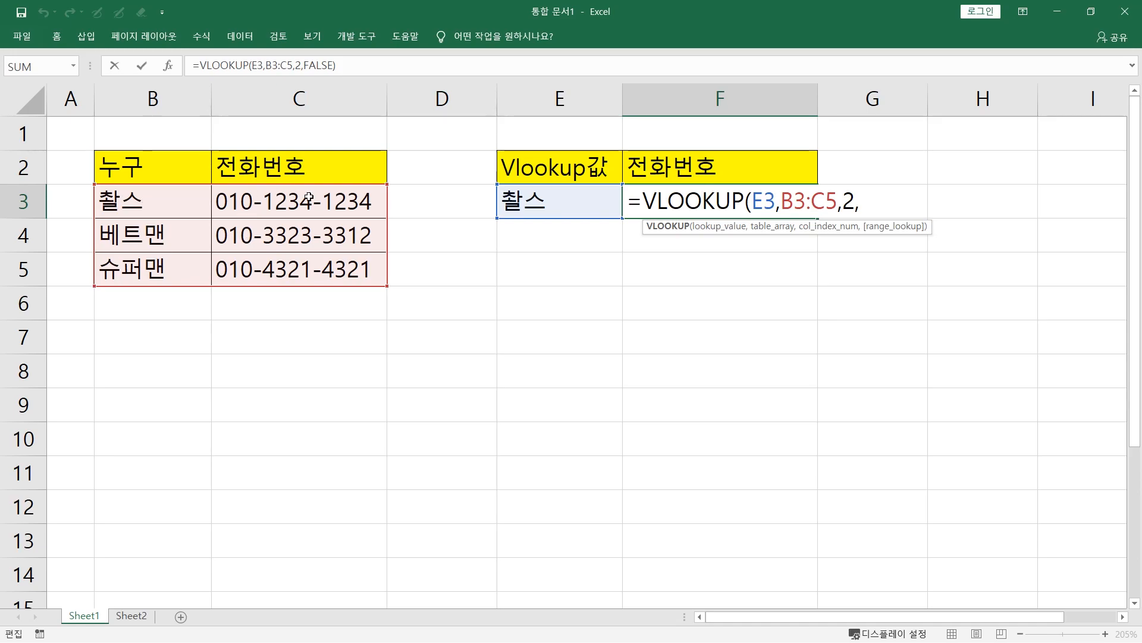
Set the lookup value in E3 to 베트맨 and compare the result in F3 with the source table
{"action": "left_click", "coordinate": [554, 198]}
{"action": "type", "text": "베트맨"}
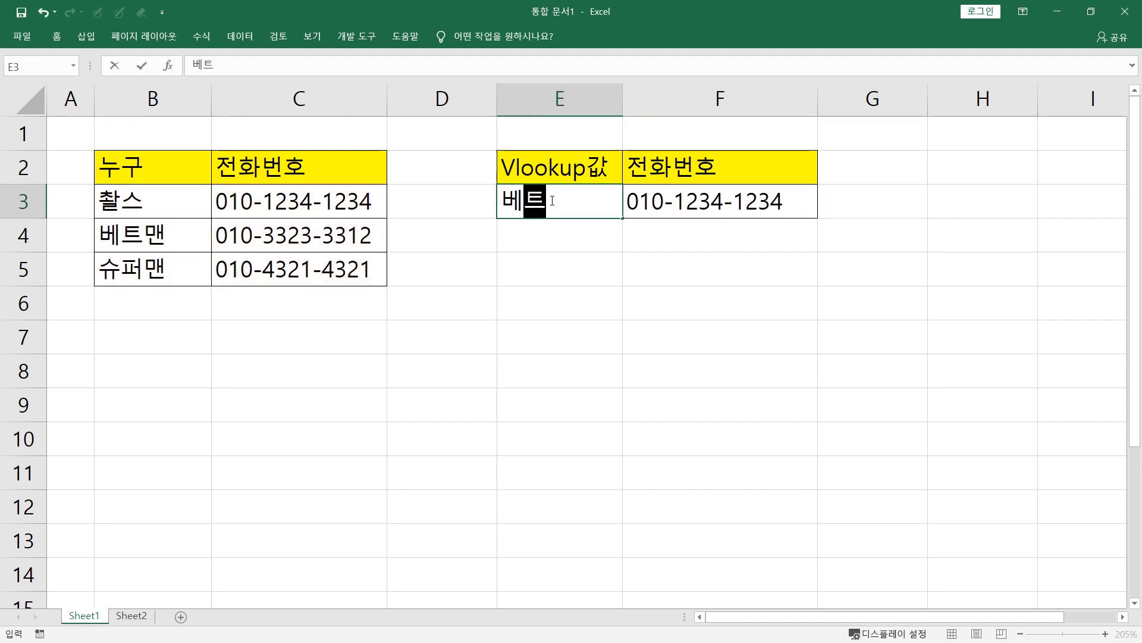
{"action": "key", "text": "Return"}
{"action": "left_click", "coordinate": [676, 207]}
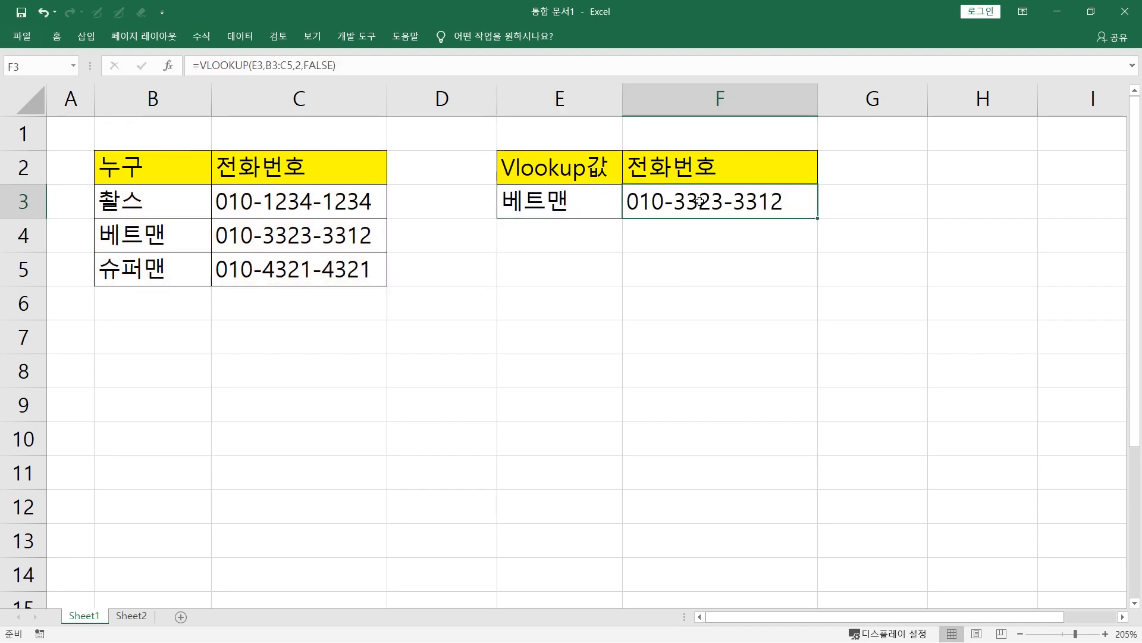
{"action": "left_click", "coordinate": [316, 239]}
{"action": "left_click", "coordinate": [677, 202]}
Turn the 베트맨 entry in B4 into the formula ="베트맨"&CHAR(9) to append a tab character
{"action": "left_click", "coordinate": [173, 233]}
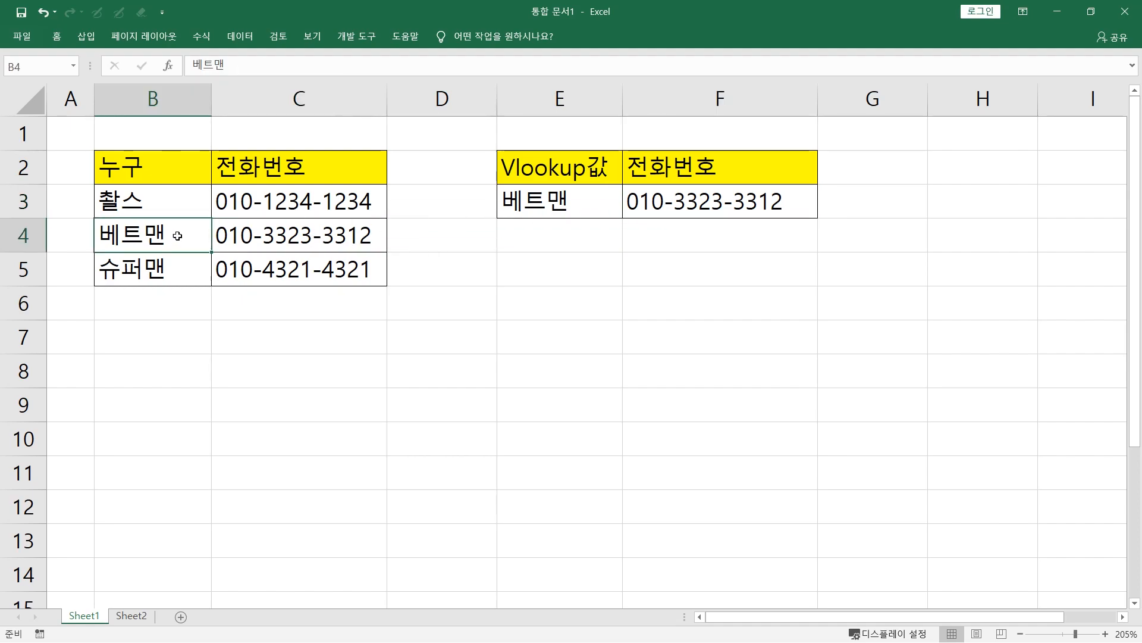
{"action": "double_click", "coordinate": [190, 234]}
{"action": "type", "text": "=\""}
{"action": "key", "text": "End"}
{"action": "type", "text": "\""}
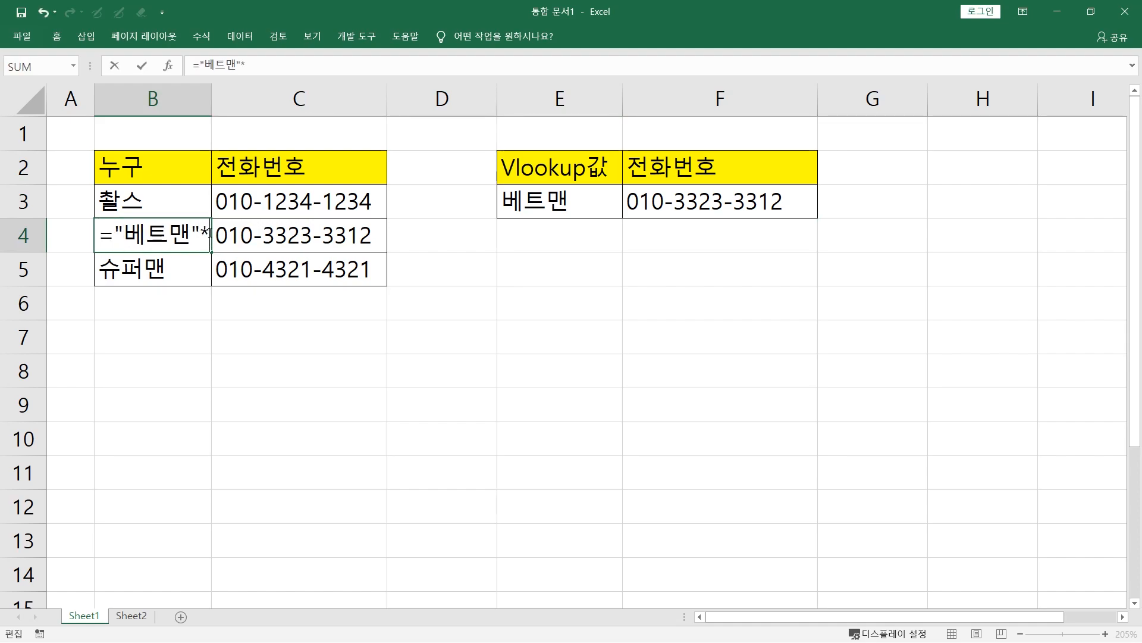
{"action": "type", "text": "&"}
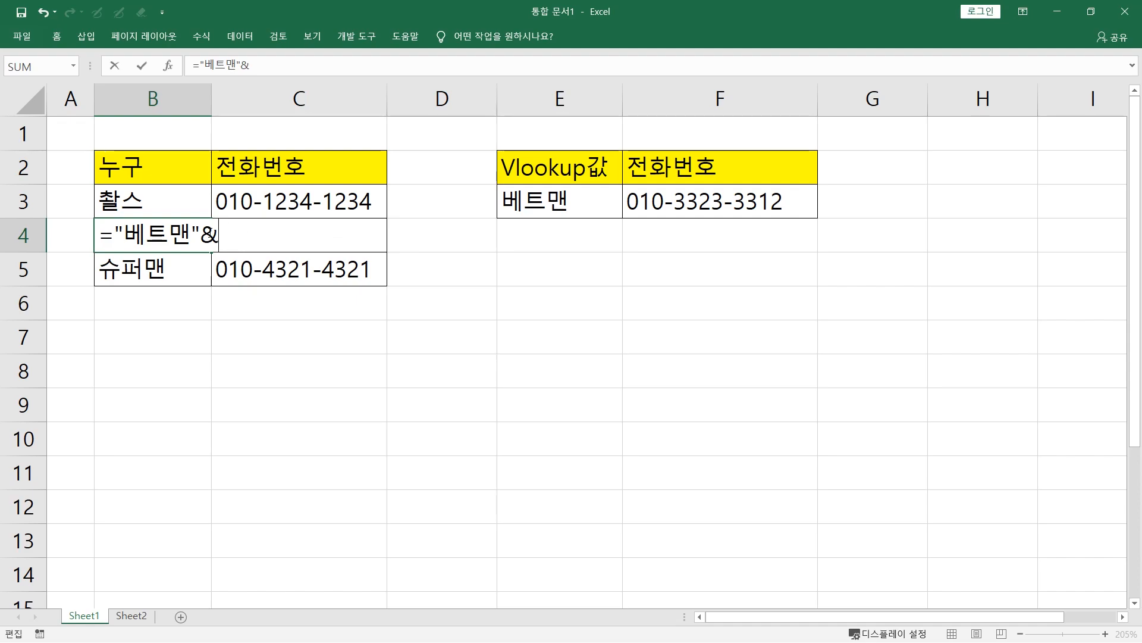
{"action": "type", "text": "char(9)"}
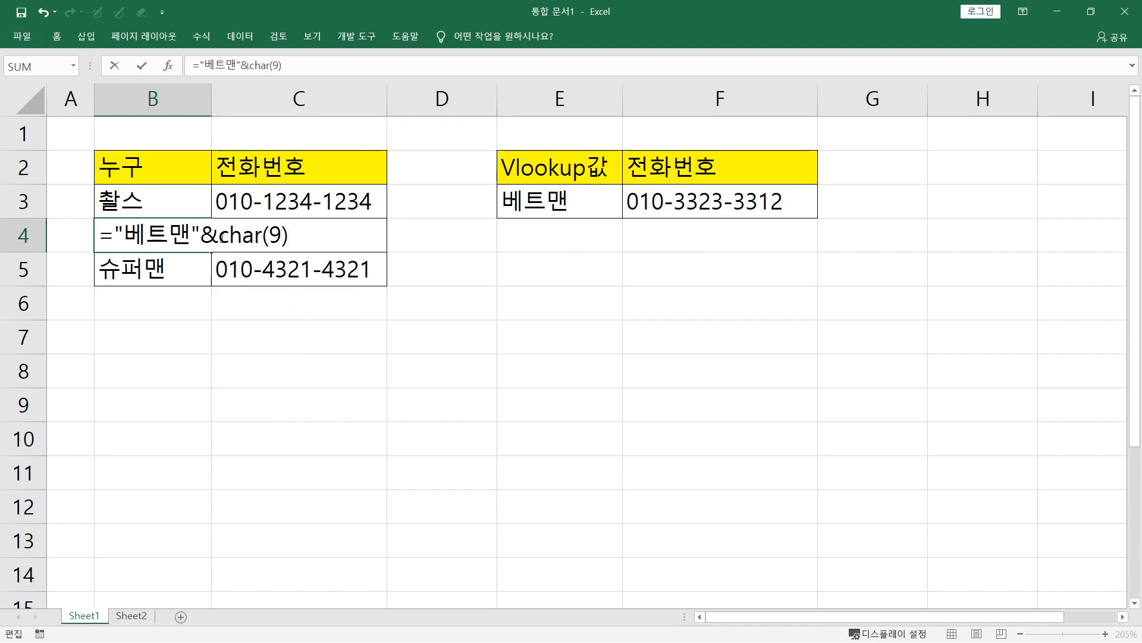
{"action": "left_click_drag", "start_coordinate": [218, 235], "coordinate": [315, 234]}
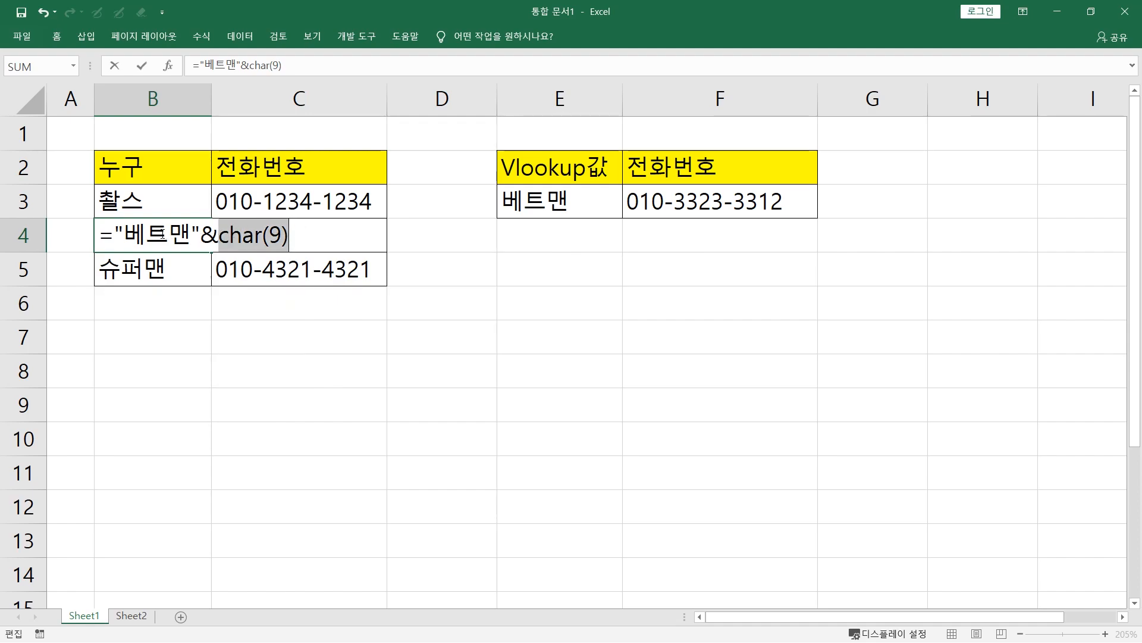
{"action": "left_click_drag", "start_coordinate": [198, 234], "coordinate": [119, 234]}
{"action": "left_click_drag", "start_coordinate": [219, 235], "coordinate": [301, 233]}
{"action": "double_click", "coordinate": [203, 234]}
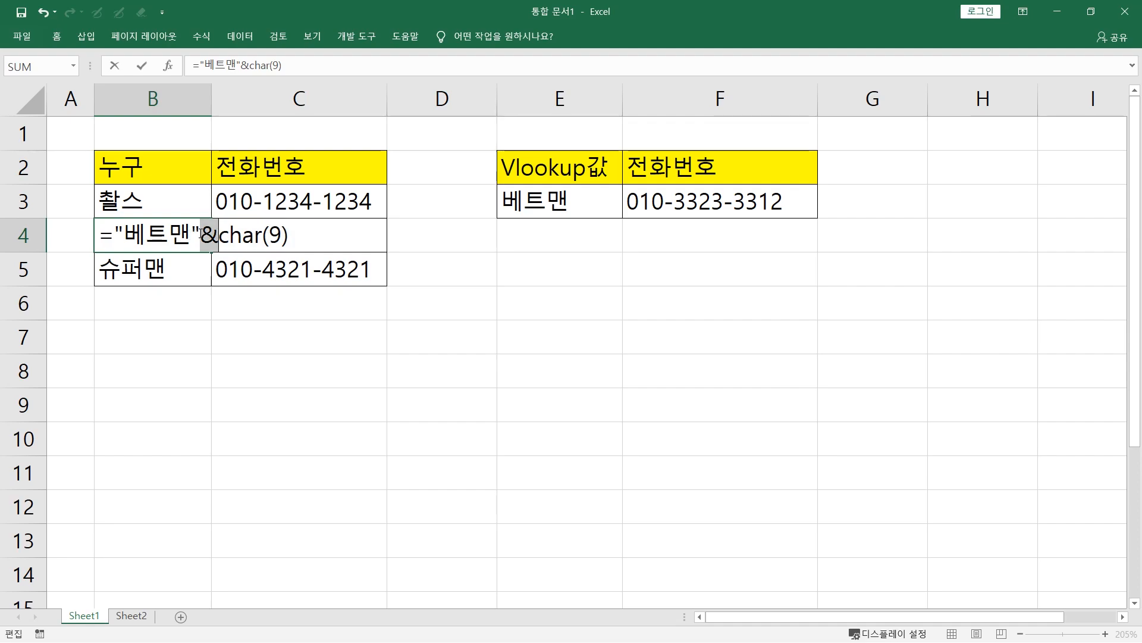
{"action": "key", "text": "Return"}
{"action": "left_click", "coordinate": [160, 234]}
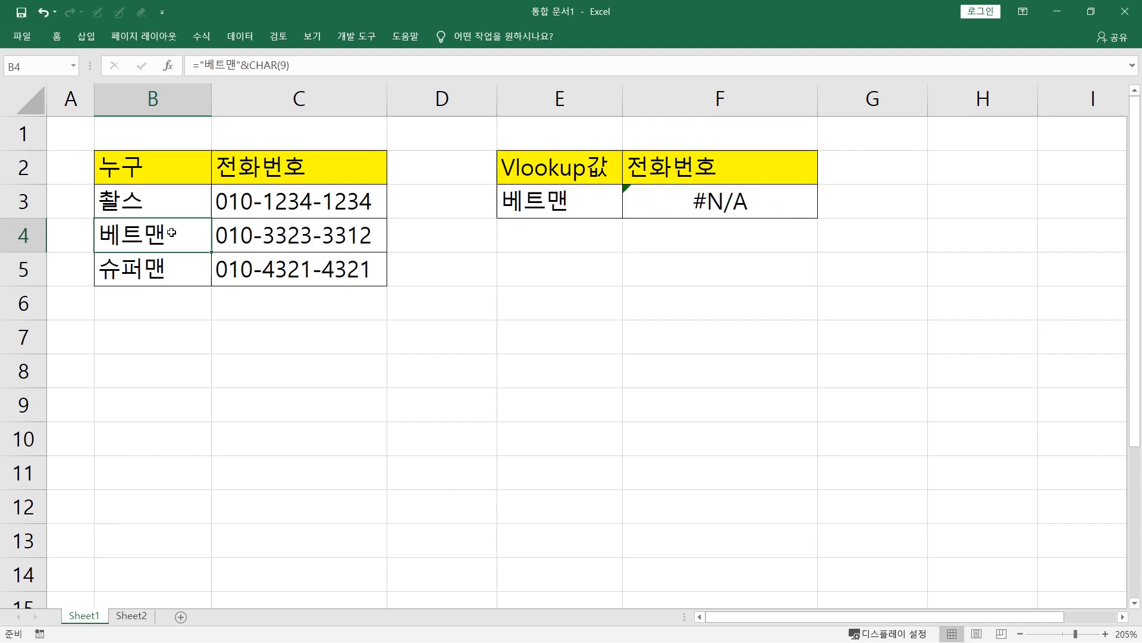
Copy B4 and paste it onto itself as values only, replacing the formula with its text
{"action": "double_click", "coordinate": [189, 236]}
{"action": "key", "text": "Escape"}
{"action": "key", "text": "ctrl+c"}
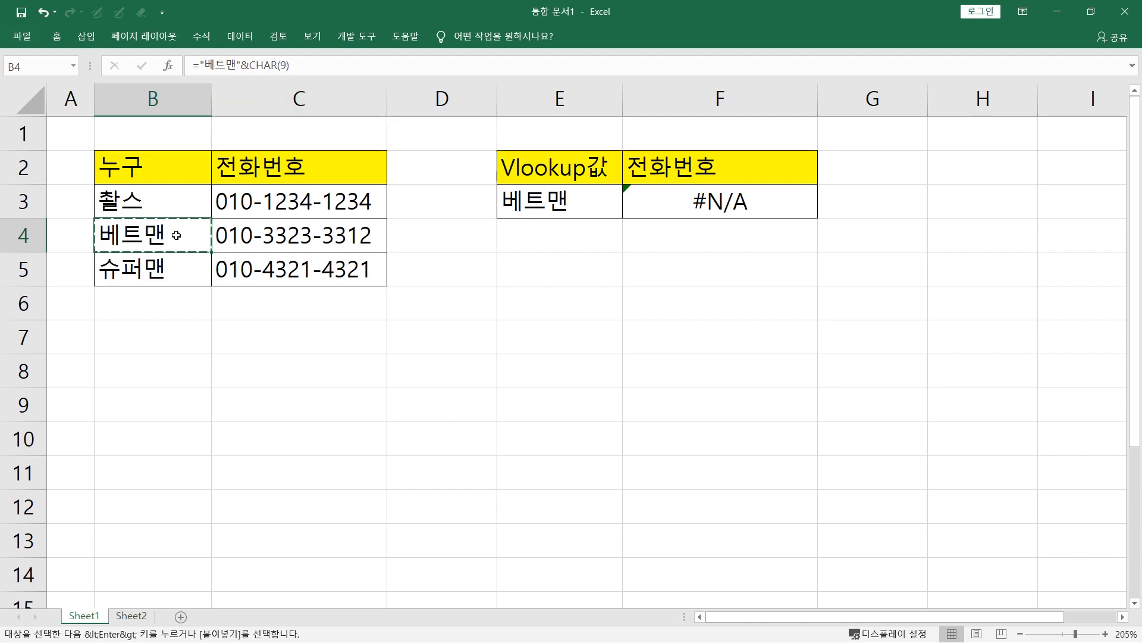
{"action": "right_click", "coordinate": [171, 235]}
{"action": "left_click", "coordinate": [221, 317]}
{"action": "left_click", "coordinate": [172, 327]}
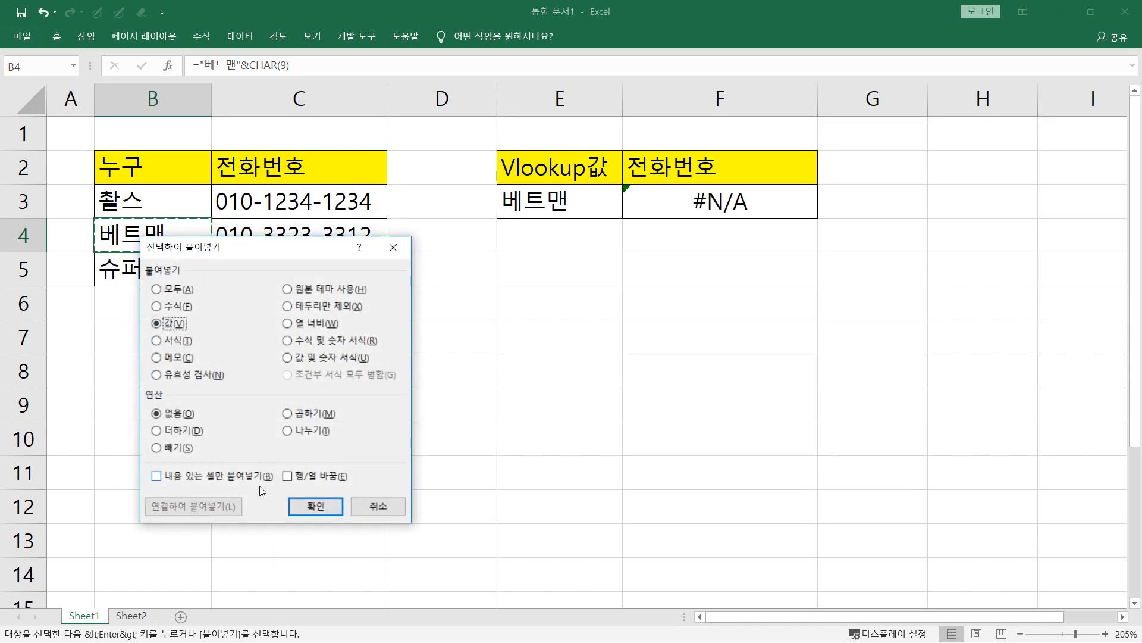
{"action": "left_click", "coordinate": [315, 506]}
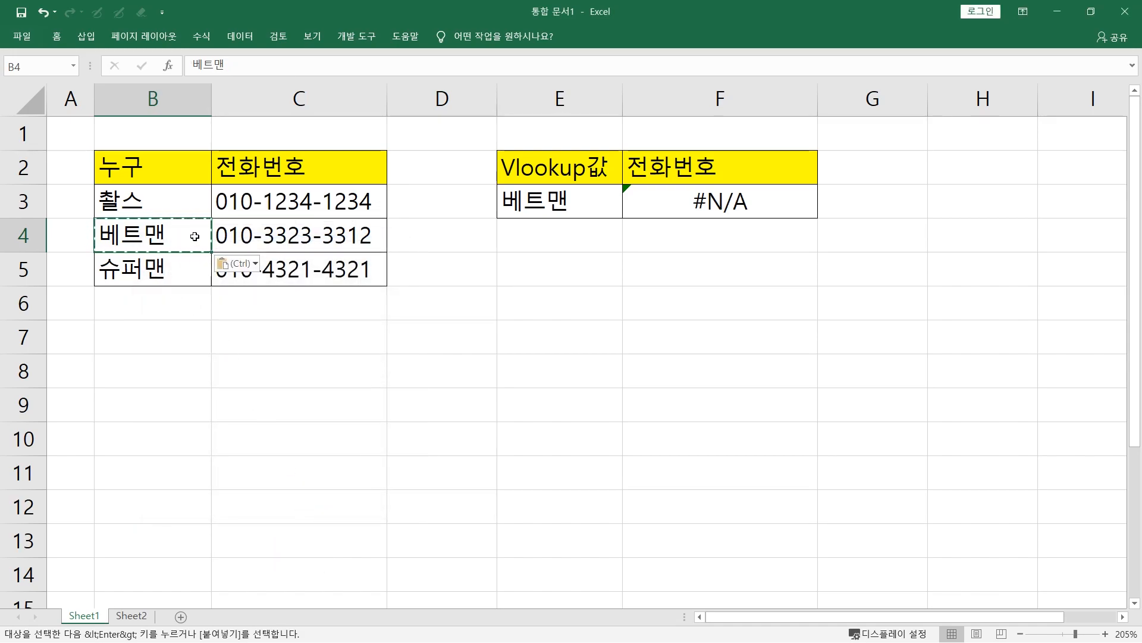
{"action": "key", "text": "Escape"}
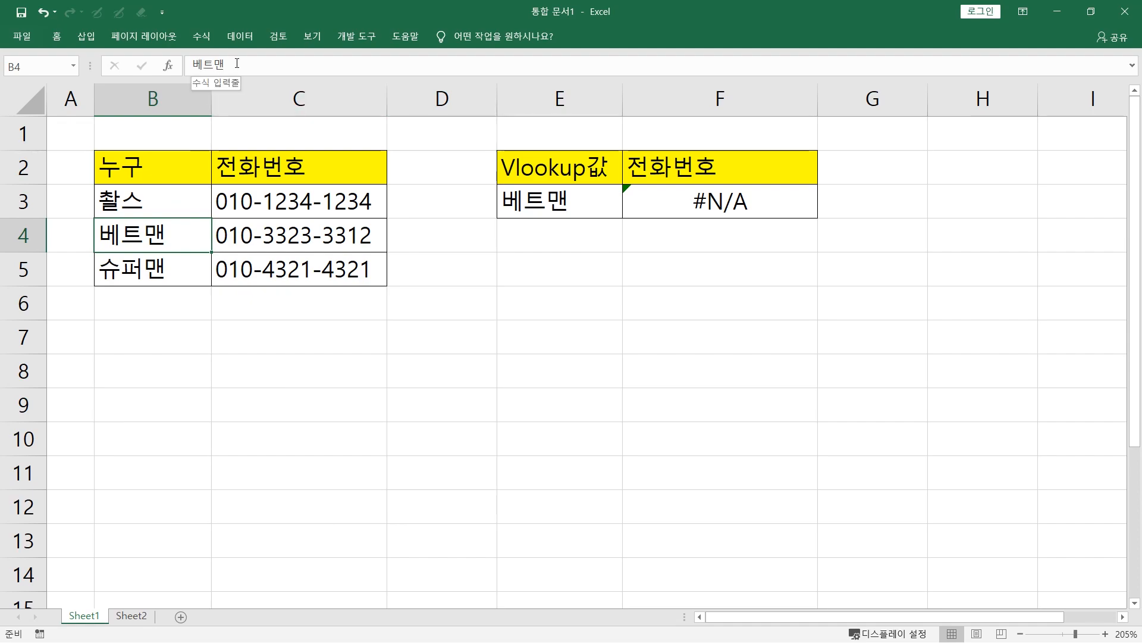
Open B4 for editing and examine its text for a hidden trailing tab character
{"action": "double_click", "coordinate": [185, 233]}
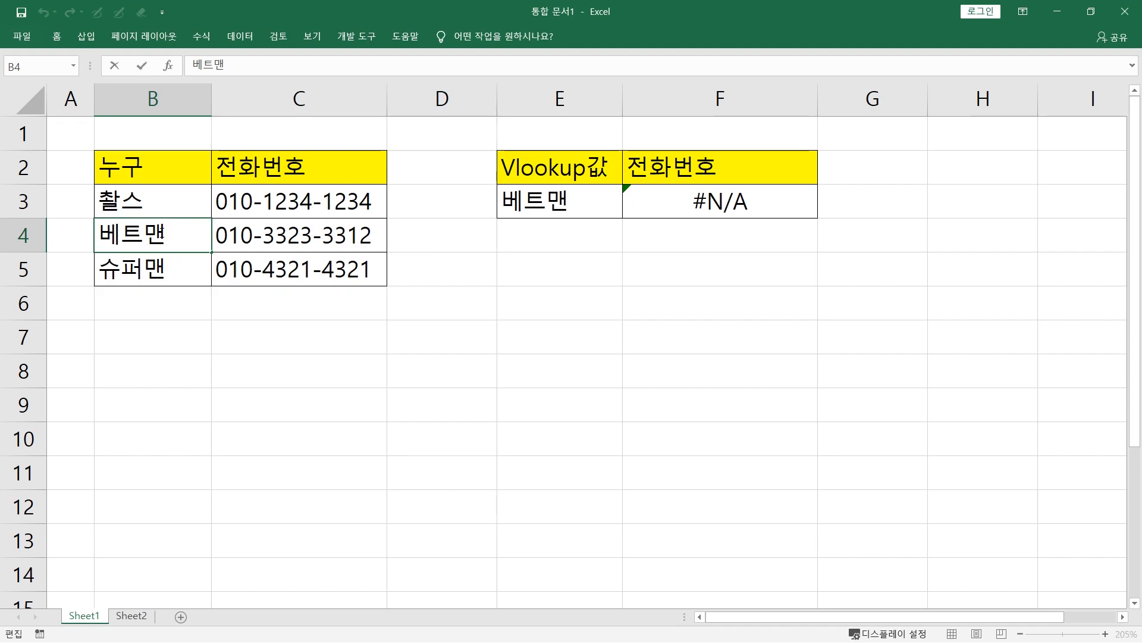
{"action": "left_click", "coordinate": [160, 236]}
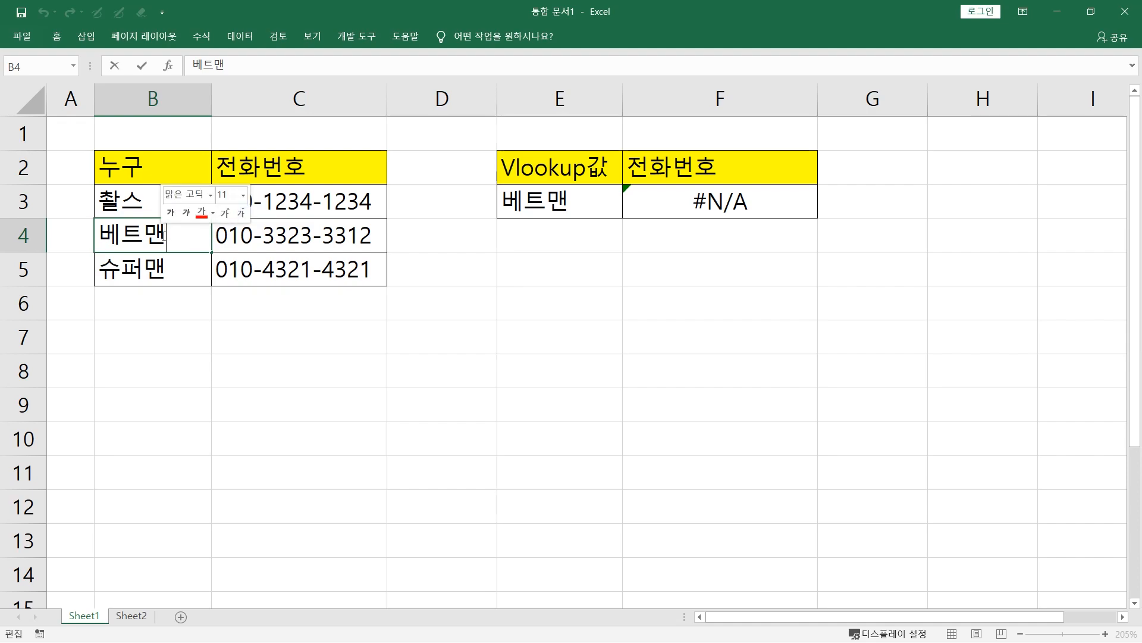
{"action": "left_click_drag", "start_coordinate": [147, 236], "coordinate": [200, 235]}
{"action": "double_click", "coordinate": [184, 236]}
{"action": "left_click", "coordinate": [183, 236]}
{"action": "left_click", "coordinate": [117, 237]}
{"action": "left_click_drag", "start_coordinate": [107, 236], "coordinate": [181, 235]}
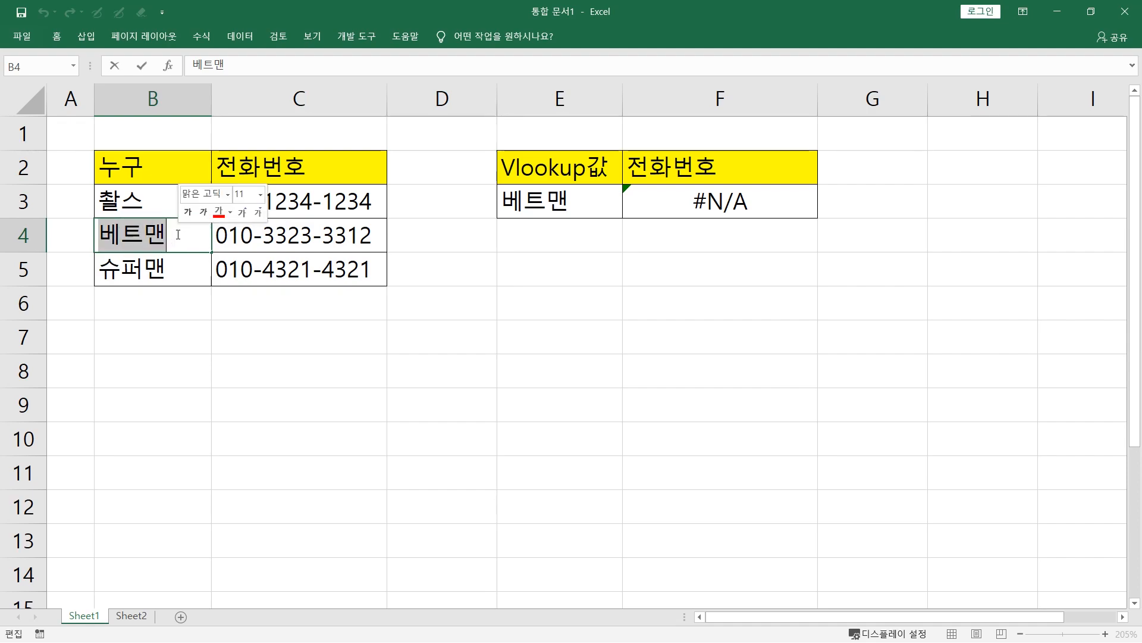
{"action": "left_click", "coordinate": [109, 232]}
{"action": "left_click", "coordinate": [141, 232]}
{"action": "left_click", "coordinate": [167, 229]}
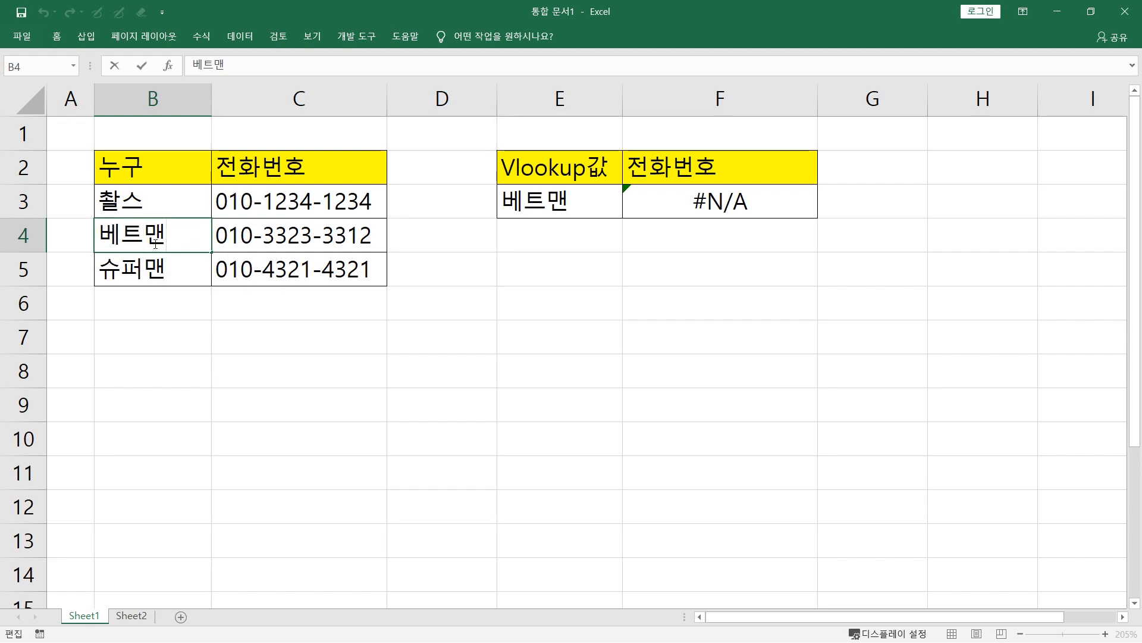
Close B4 without changing its text and compare it with the lookup value in E3 and the VLOOKUP formula in F3
{"action": "key", "text": "Return"}
{"action": "key", "text": "Up"}
{"action": "left_click", "coordinate": [554, 201]}
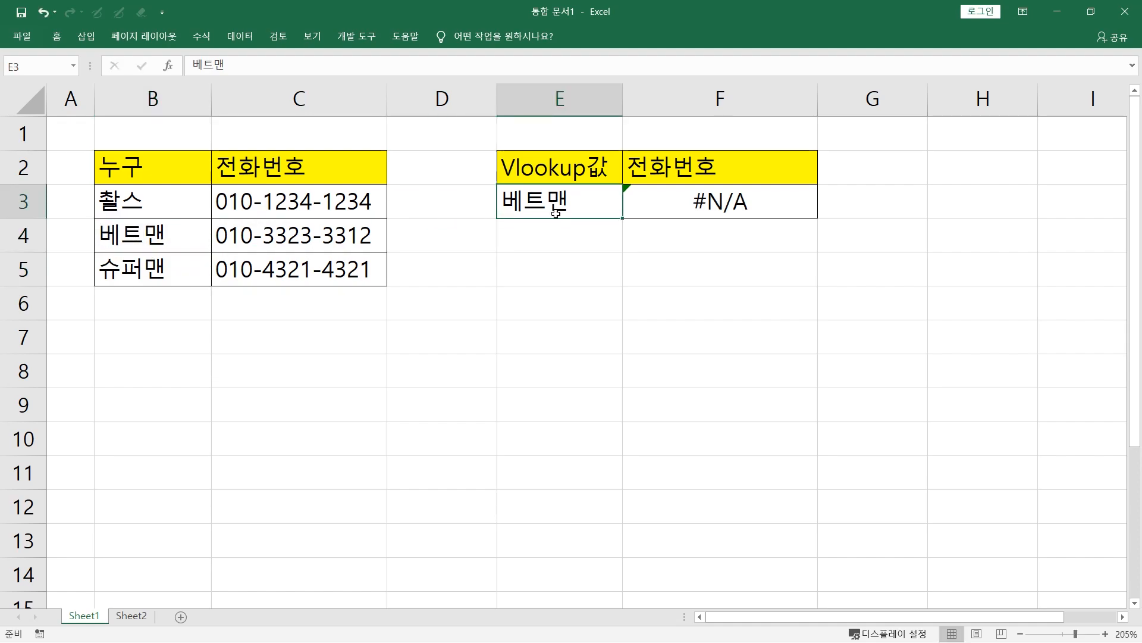
{"action": "left_click", "coordinate": [715, 207]}
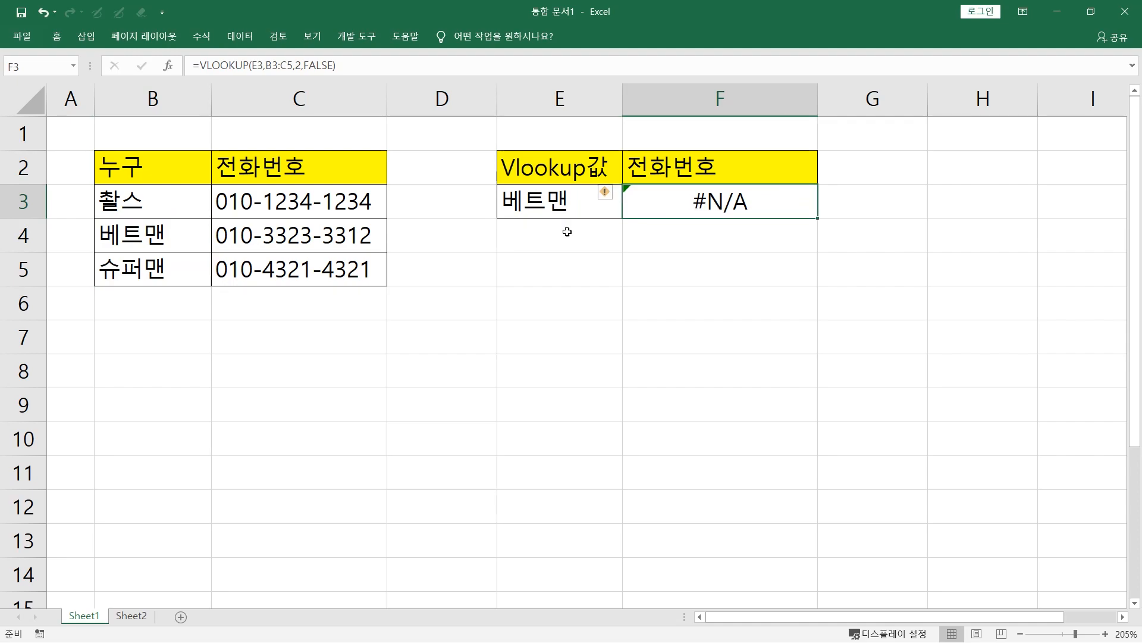
{"action": "left_click", "coordinate": [192, 241]}
{"action": "left_click", "coordinate": [181, 268]}
Retype the B4 entry as plain 베트맨 and check the VLOOKUP result in F3
{"action": "left_click", "coordinate": [186, 247]}
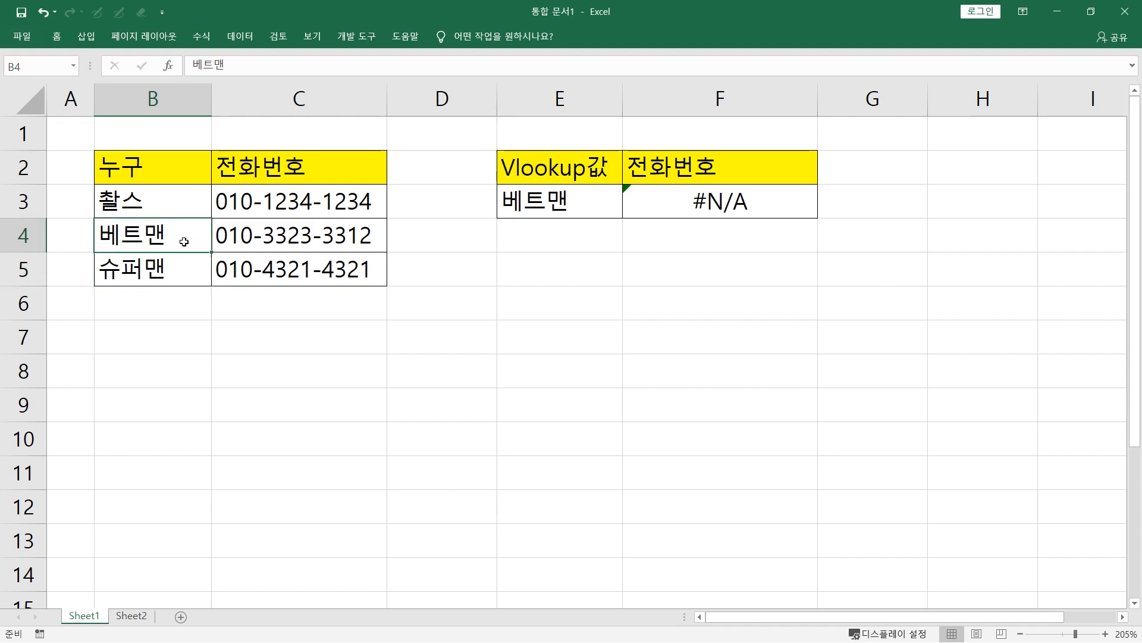
{"action": "type", "text": "qp"}
{"action": "key", "text": "BackSpace"}
{"action": "key", "text": "BackSpace"}
{"action": "key", "text": "Hangul"}
{"action": "type", "text": "베트맨"}
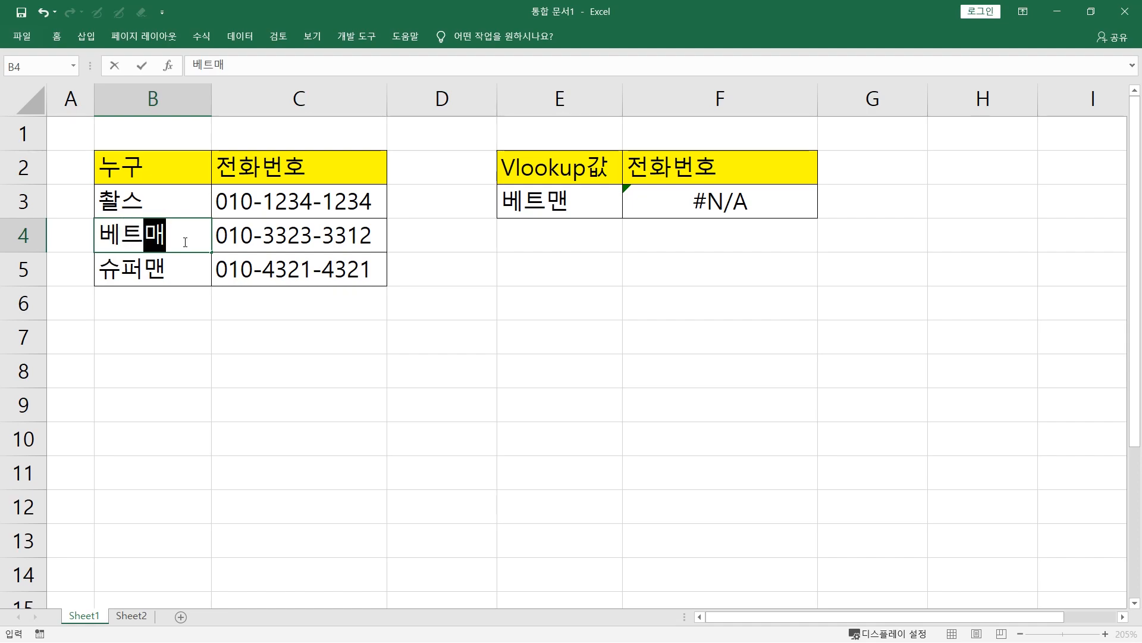
{"action": "key", "text": "Return"}
{"action": "left_click", "coordinate": [659, 204]}
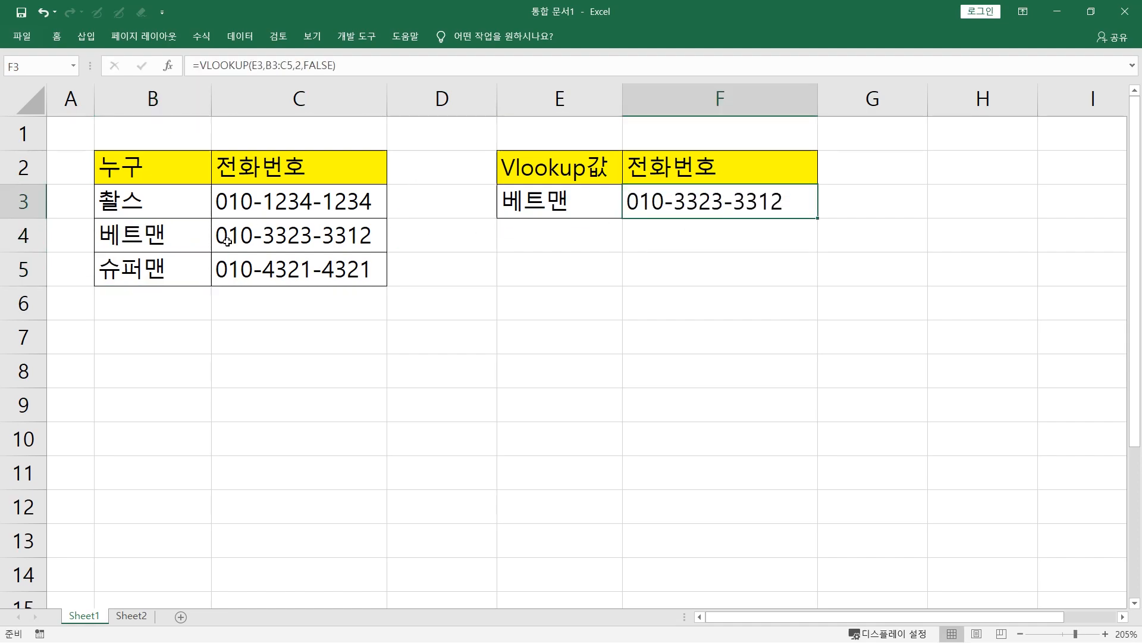
Turn the retyped B4 text back into the formula ="베트맨"&CHAR(9) so it ends with a tab character
{"action": "left_click", "coordinate": [138, 248]}
{"action": "double_click", "coordinate": [189, 240]}
{"action": "key", "text": "Home"}
{"action": "type", "text": "=\""}
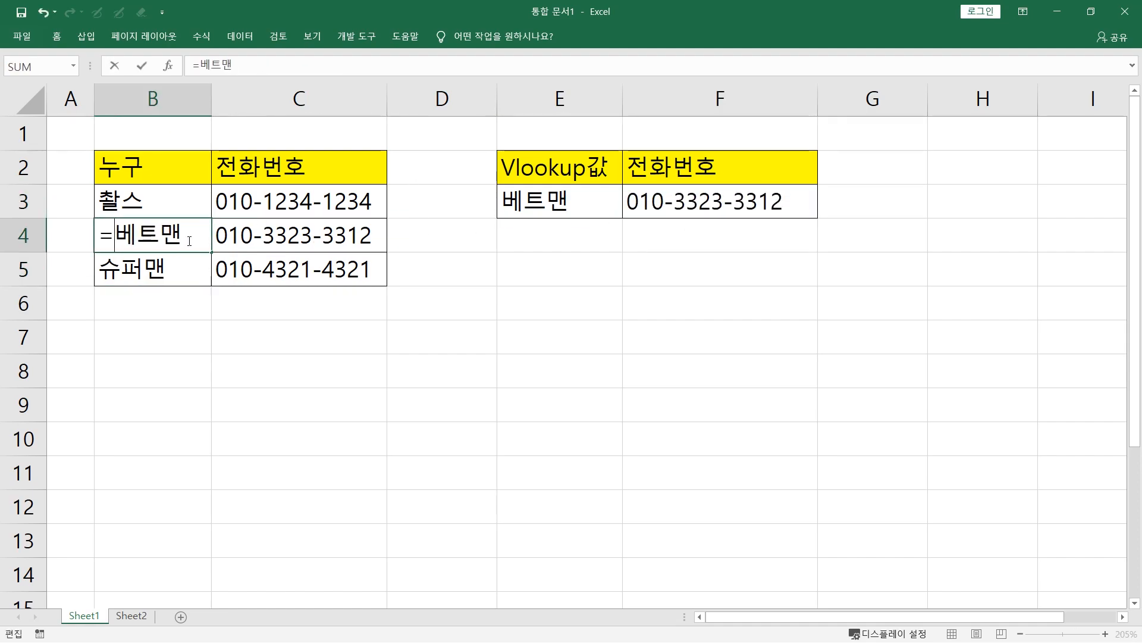
{"action": "key", "text": "End"}
{"action": "type", "text": "\"&char(9)"}
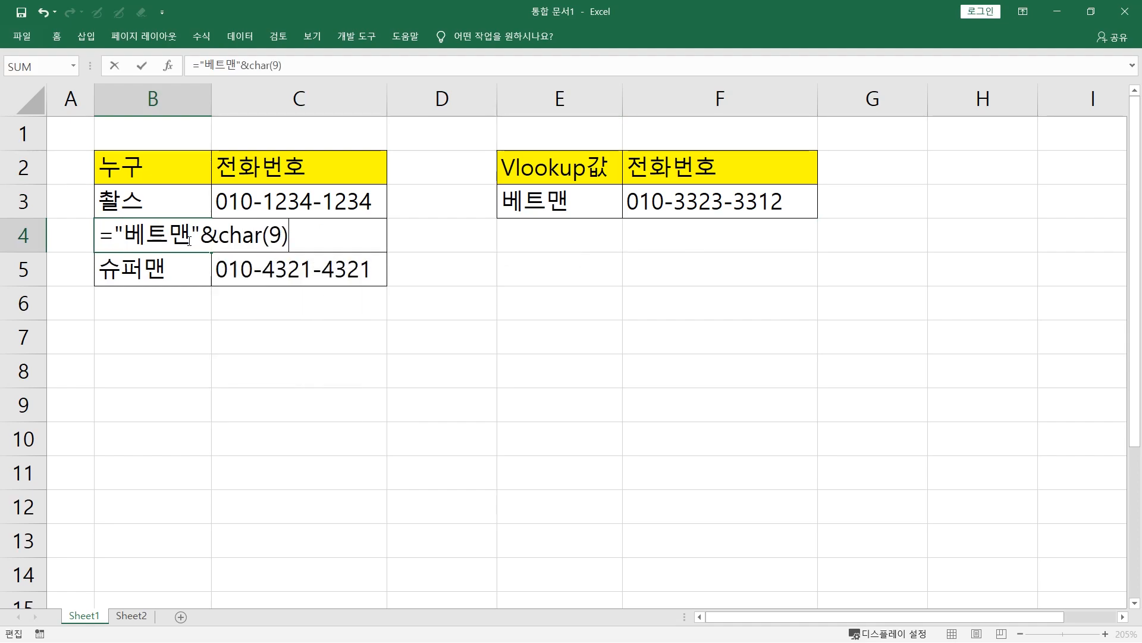
{"action": "key", "text": "Return"}
Copy B4 and paste only its values over the same cell to replace the CHAR(9) formula with text
{"action": "left_click", "coordinate": [185, 241]}
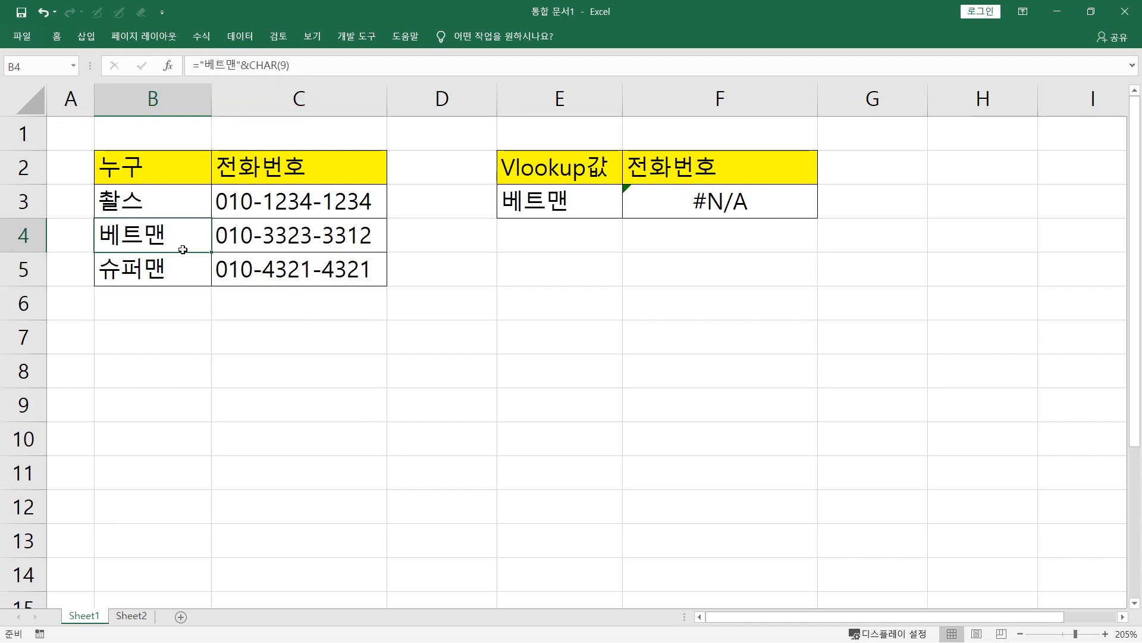
{"action": "key", "text": "ctrl+c"}
{"action": "right_click", "coordinate": [169, 239]}
{"action": "left_click", "coordinate": [225, 326]}
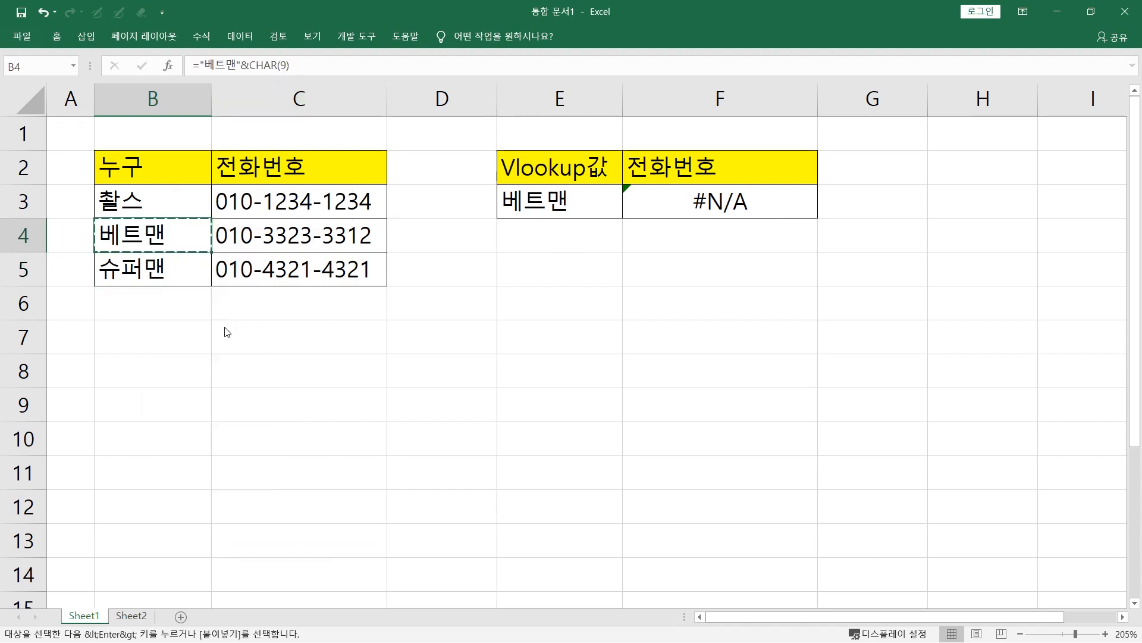
{"action": "left_click", "coordinate": [175, 341]}
{"action": "left_click", "coordinate": [320, 523]}
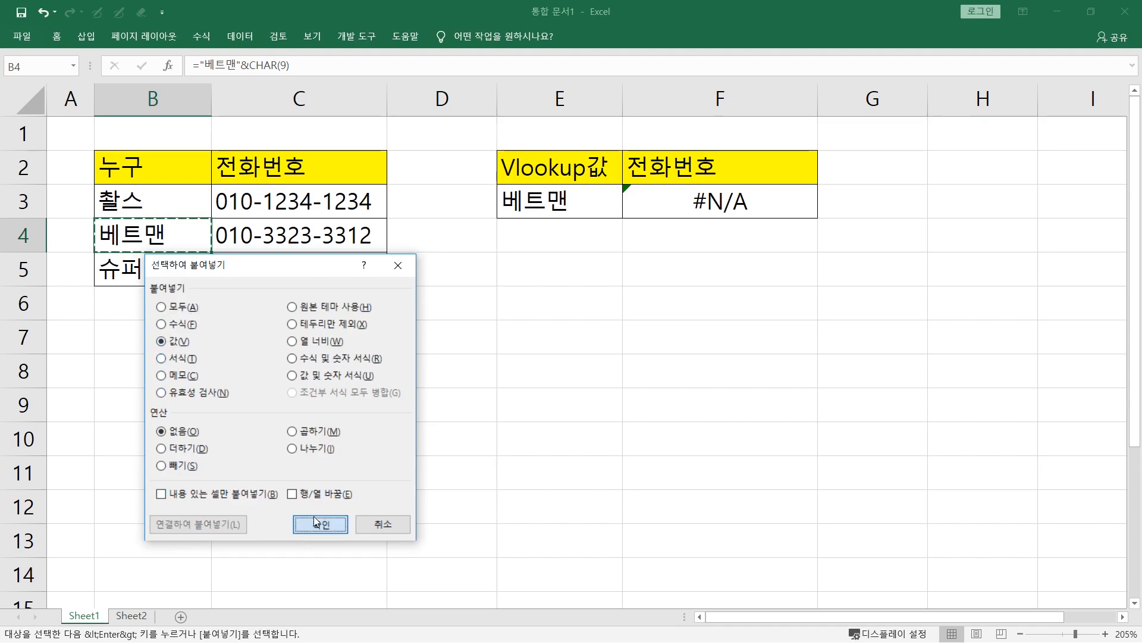
Compare the lookup in E3:F3 with B4, and inspect the B4 text in edit mode for hidden characters
{"action": "left_click_drag", "start_coordinate": [652, 198], "coordinate": [584, 198]}
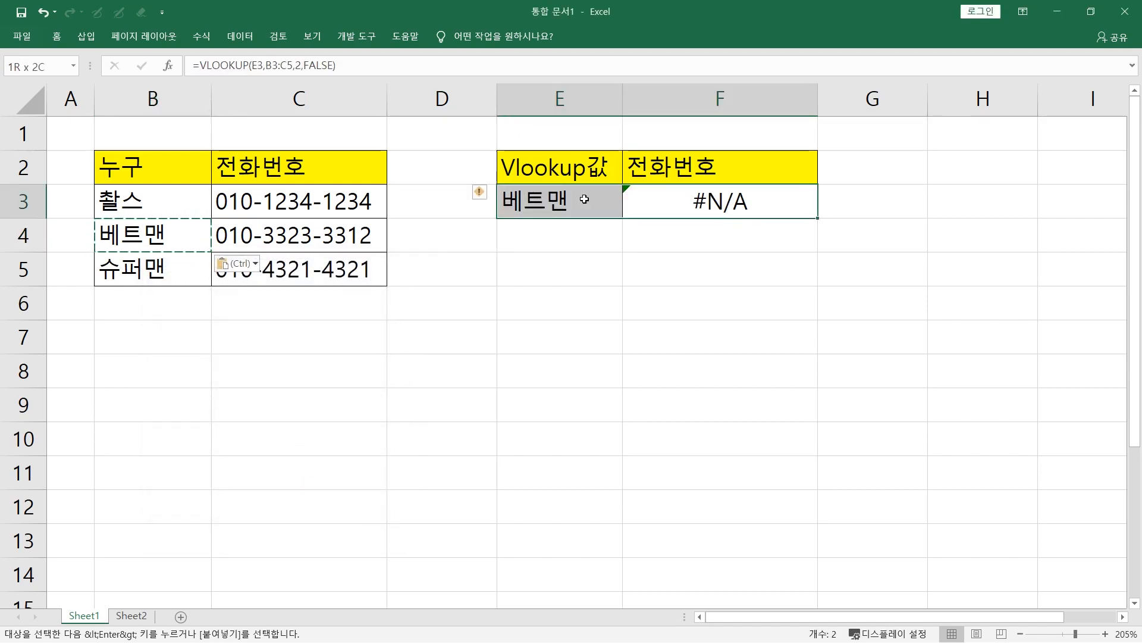
{"action": "left_click", "coordinate": [170, 238]}
{"action": "left_click", "coordinate": [589, 201]}
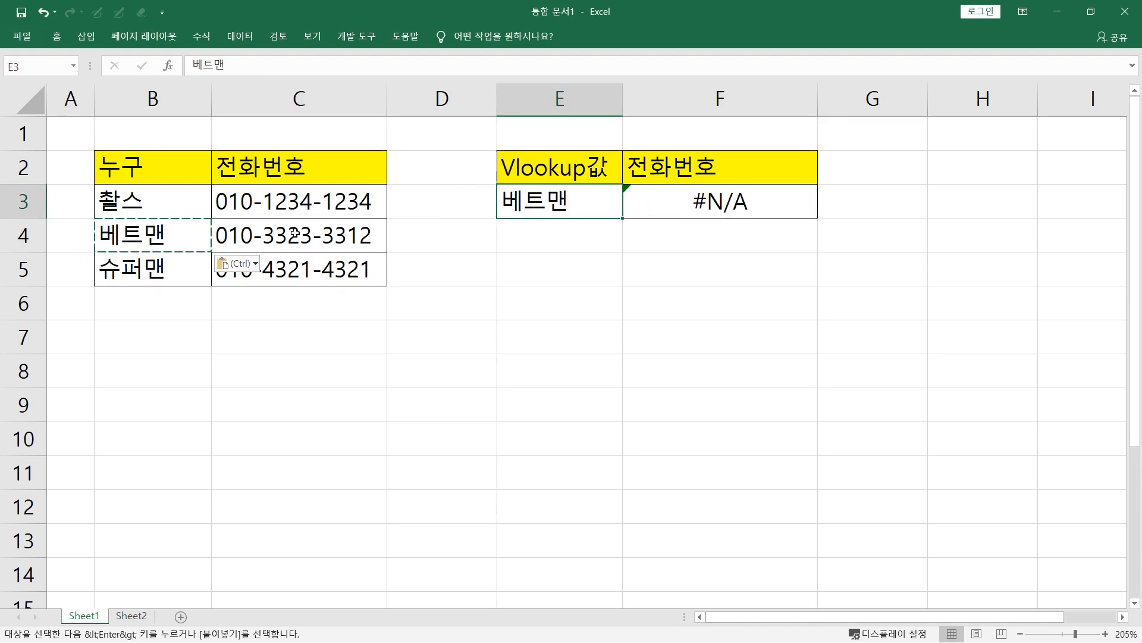
{"action": "left_click", "coordinate": [166, 234]}
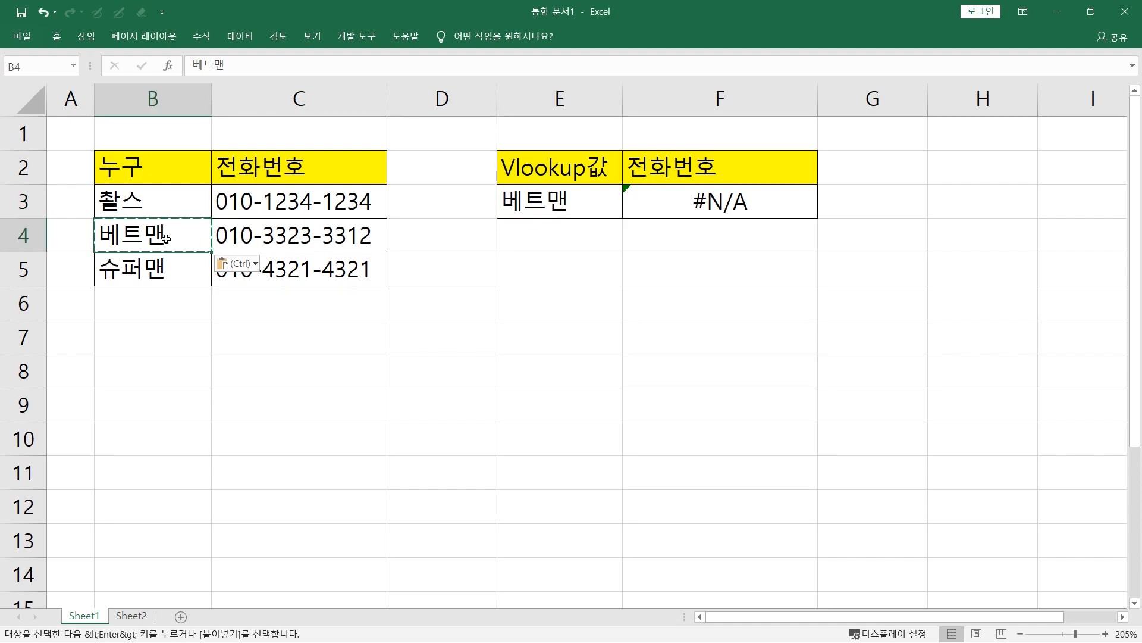
{"action": "double_click", "coordinate": [174, 238]}
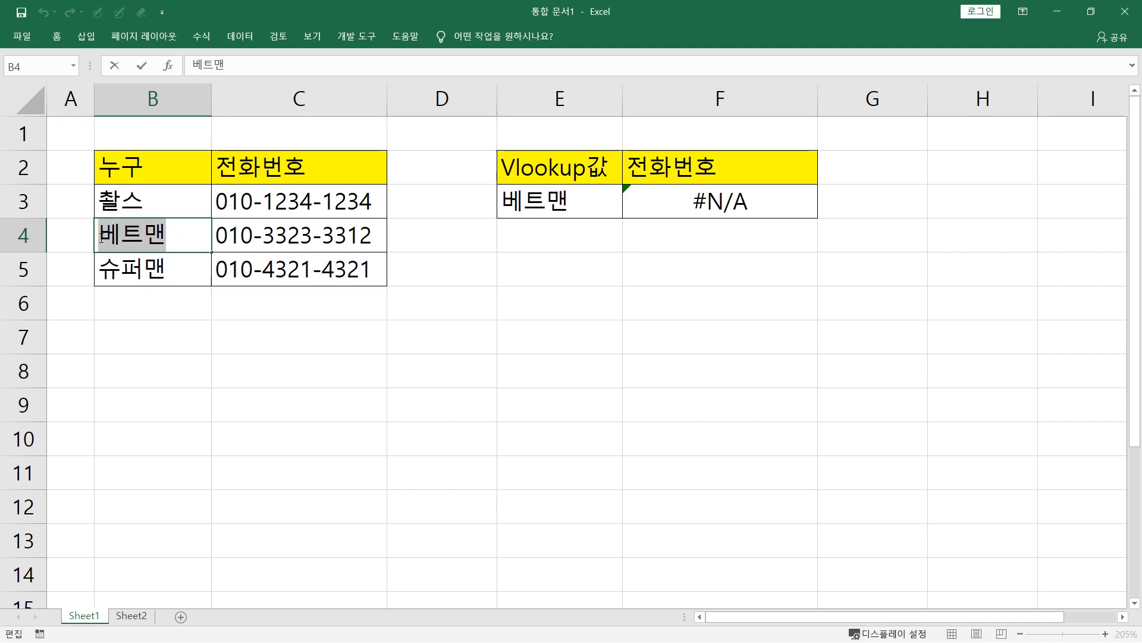
{"action": "key", "text": "Escape"}
{"action": "double_click", "coordinate": [181, 236]}
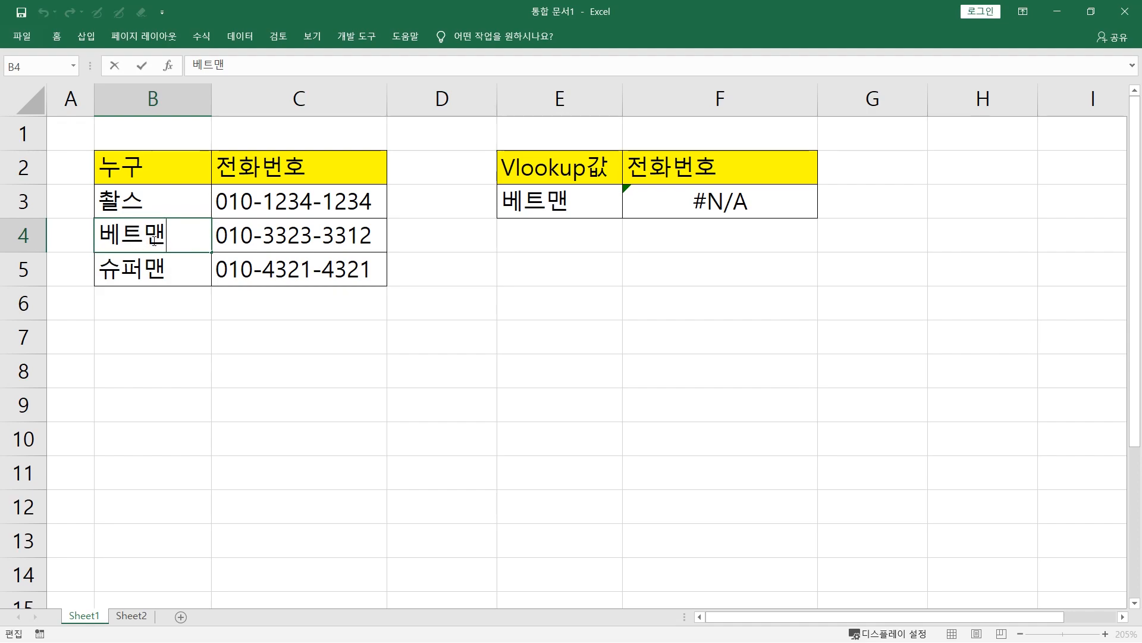
{"action": "key", "text": "ctrl+Return"}
Examine the names in B3:B5, especially the 베트맨 entry, against the lookup value and result in E3:F3
{"action": "left_click_drag", "start_coordinate": [254, 239], "coordinate": [205, 228]}
{"action": "left_click", "coordinate": [171, 243]}
{"action": "left_click", "coordinate": [164, 265]}
{"action": "left_click", "coordinate": [194, 240]}
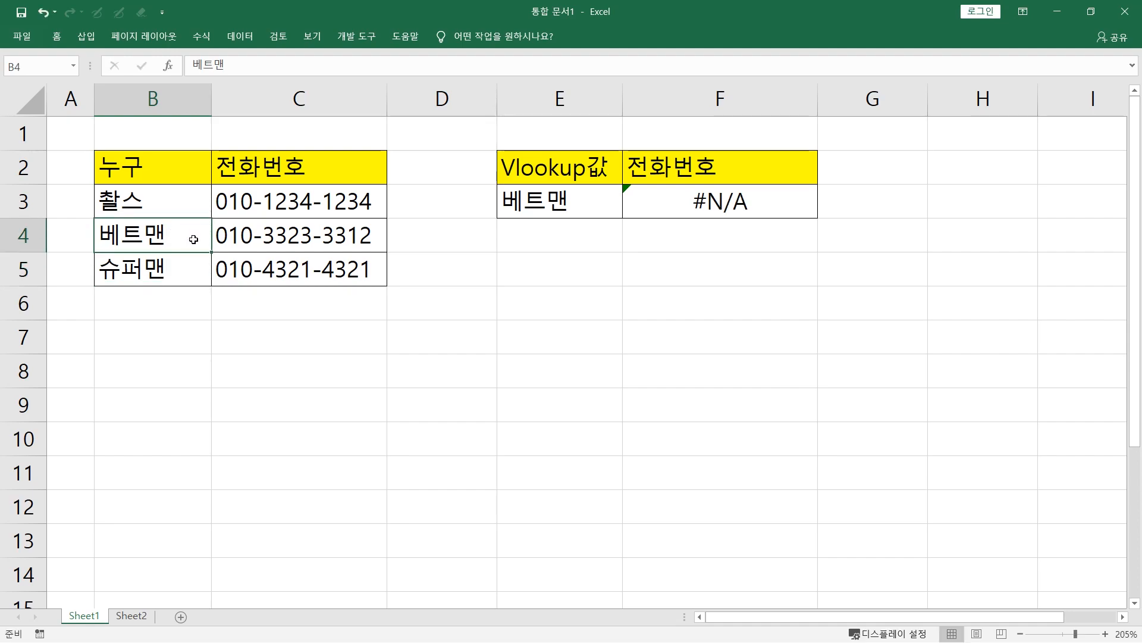
{"action": "left_click", "coordinate": [591, 207]}
{"action": "left_click_drag", "start_coordinate": [706, 203], "coordinate": [617, 203]}
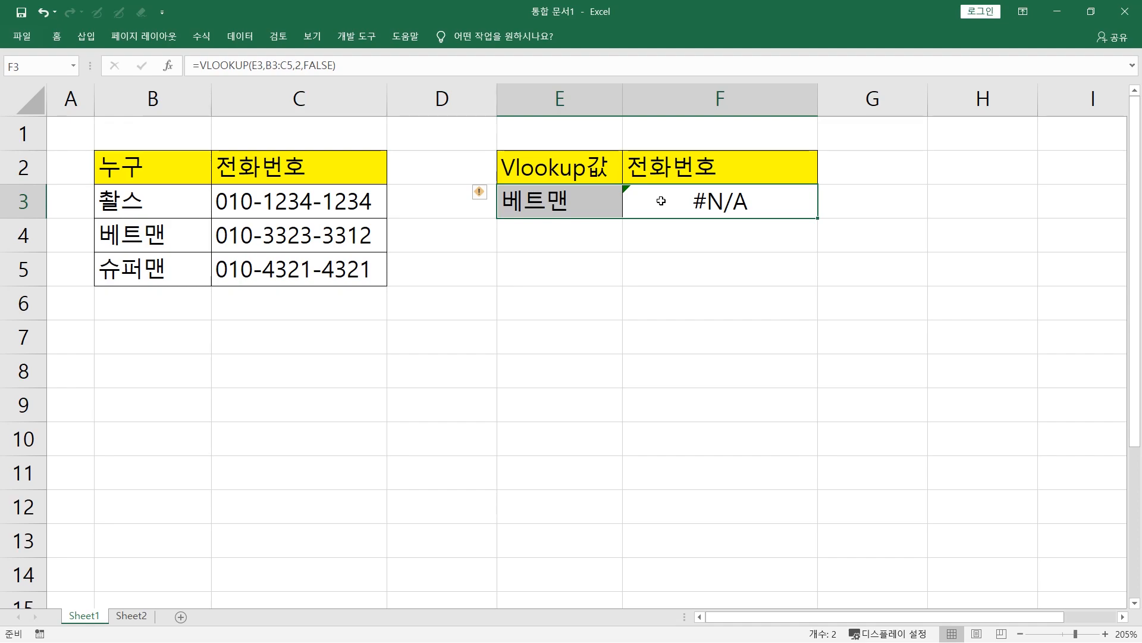
{"action": "left_click", "coordinate": [175, 228]}
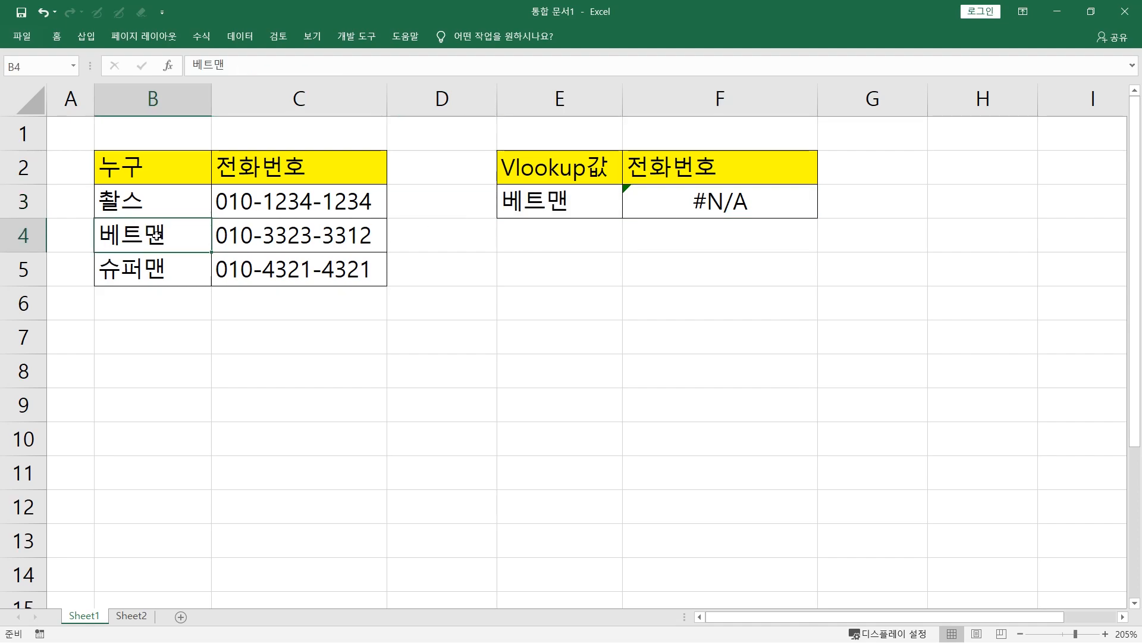
{"action": "left_click_drag", "start_coordinate": [178, 196], "coordinate": [179, 266]}
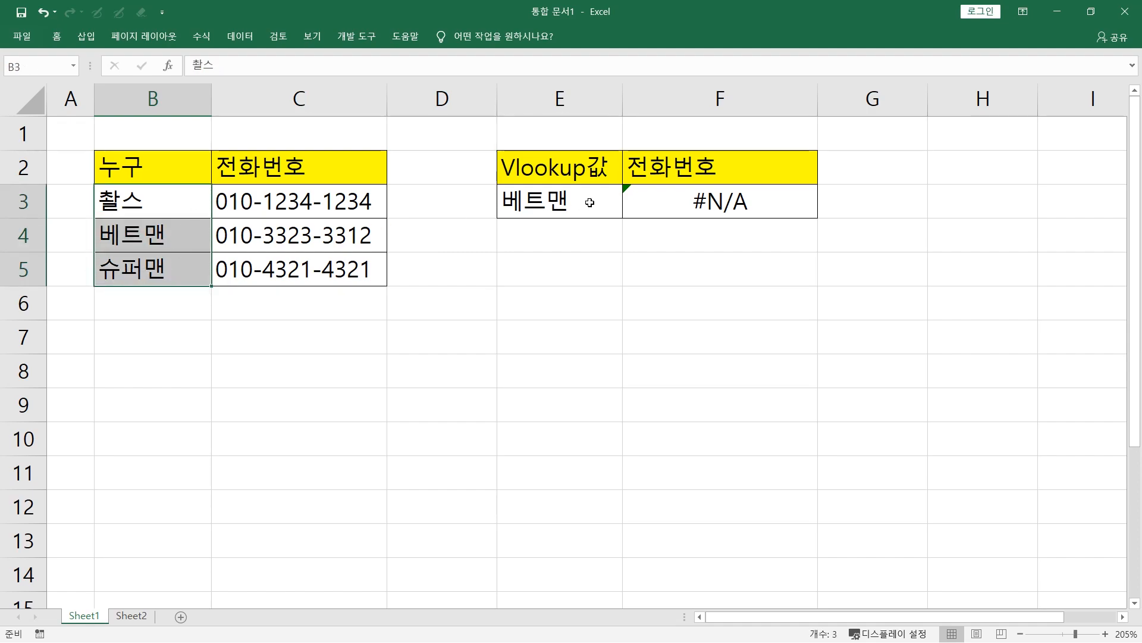
{"action": "double_click", "coordinate": [173, 236]}
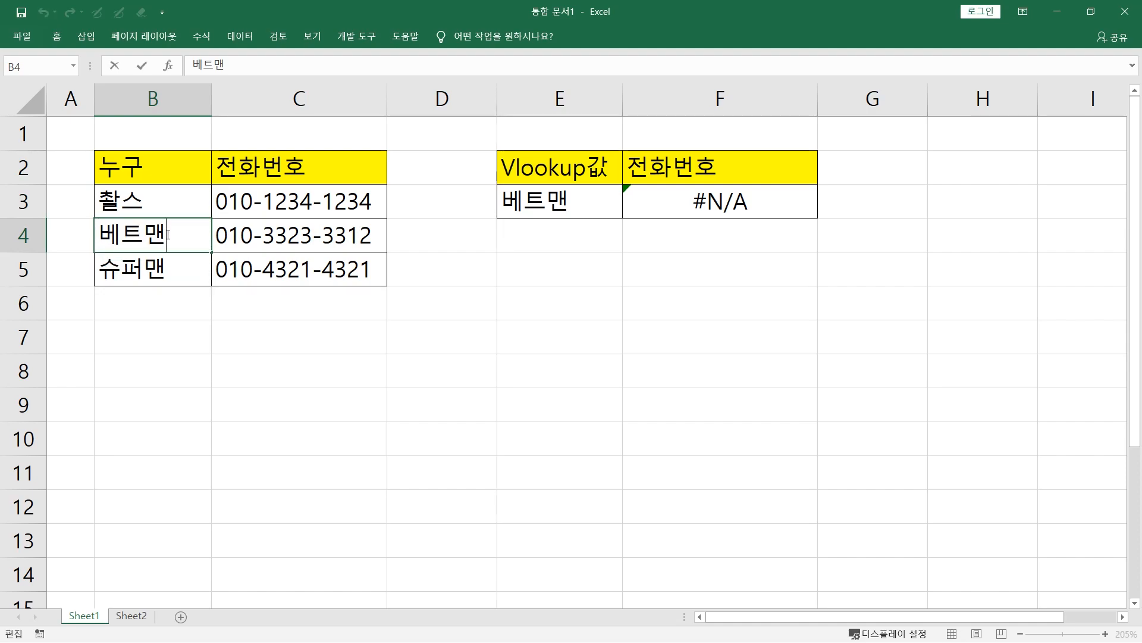
{"action": "left_click_drag", "start_coordinate": [583, 207], "coordinate": [634, 202]}
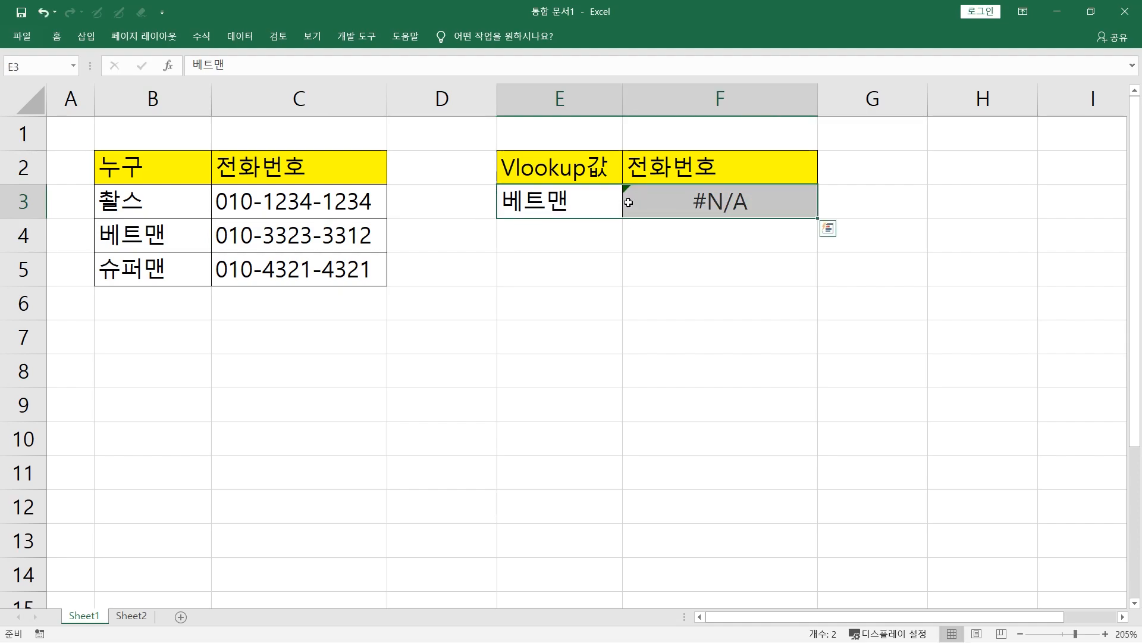
{"action": "left_click", "coordinate": [207, 235]}
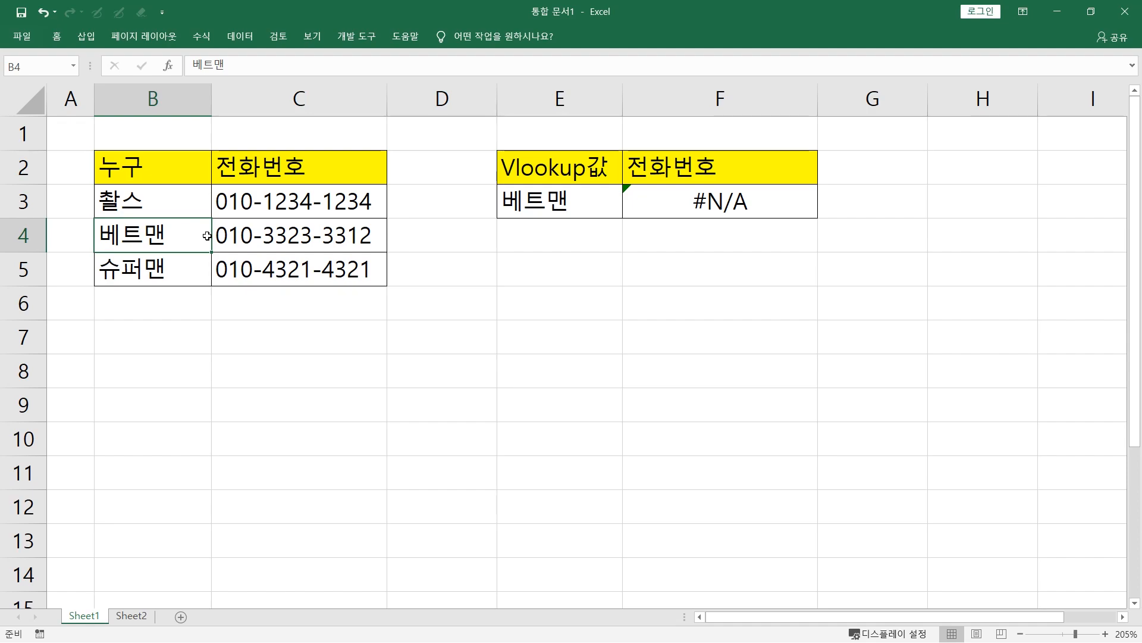
Enter the formula =LEN(B4) in D4 to count the characters of the 베트맨 entry
{"action": "left_click", "coordinate": [443, 228]}
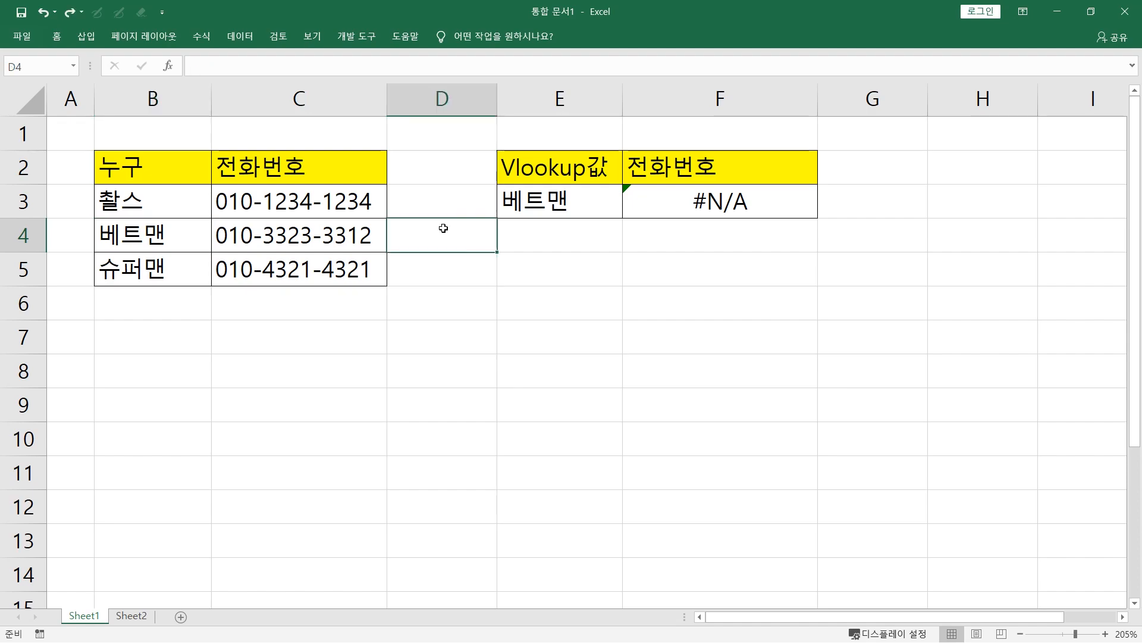
{"action": "type", "text": "="}
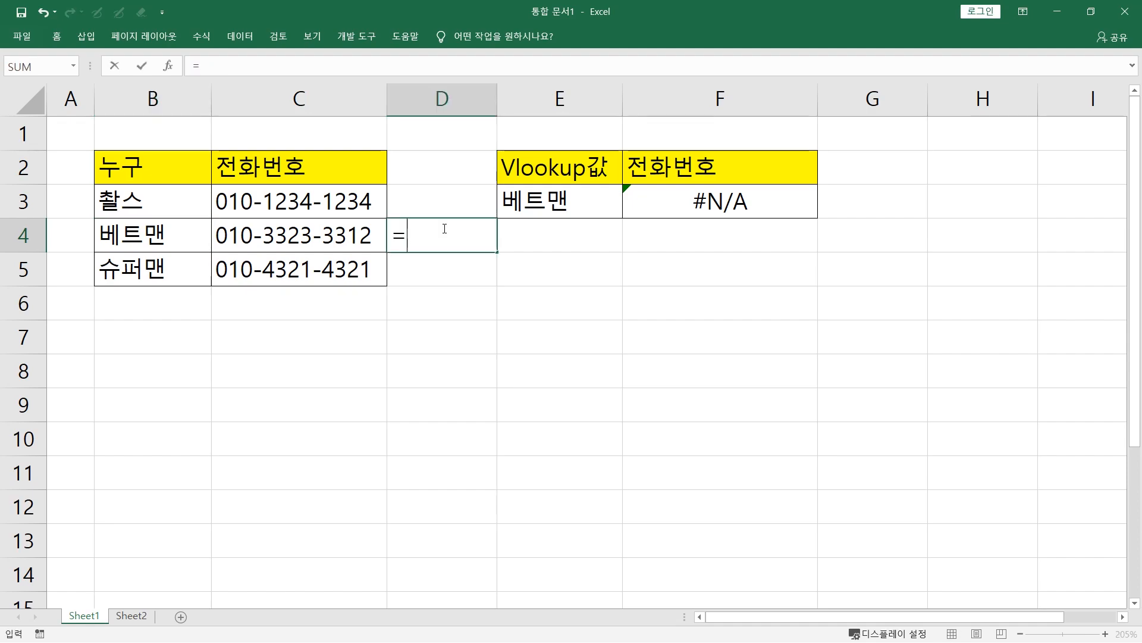
{"action": "type", "text": "len("}
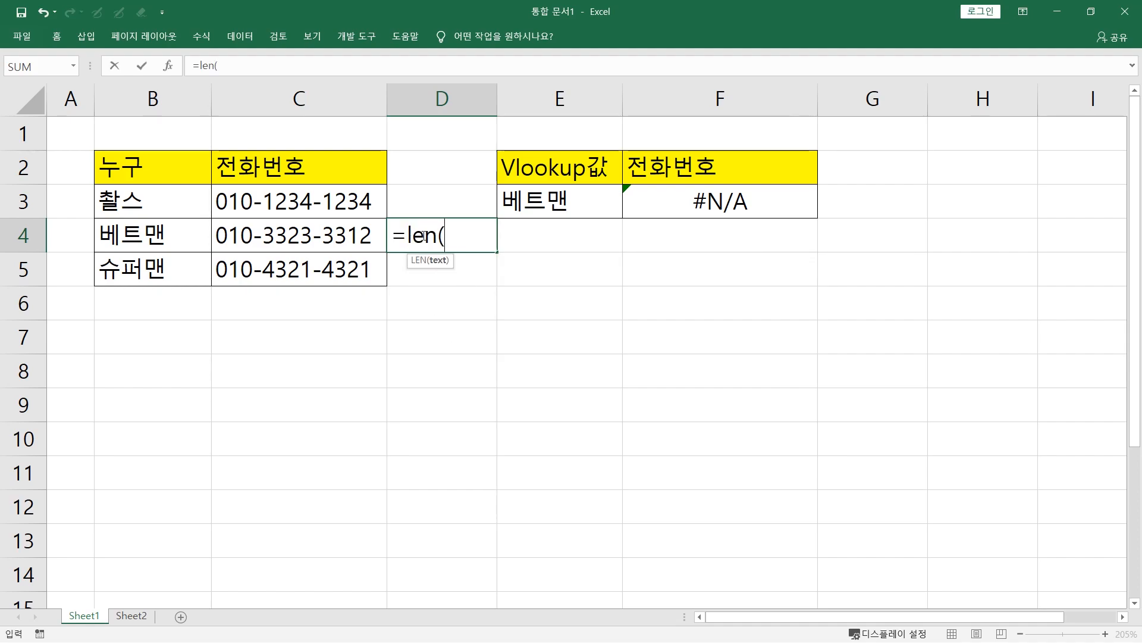
{"action": "left_click", "coordinate": [457, 236]}
{"action": "left_click", "coordinate": [155, 237]}
{"action": "type", "text": ")"}
{"action": "key", "text": "Return"}
Copy the LEN formula from D4 into D3 and D5 to count the characters of the other names
{"action": "left_click", "coordinate": [459, 235]}
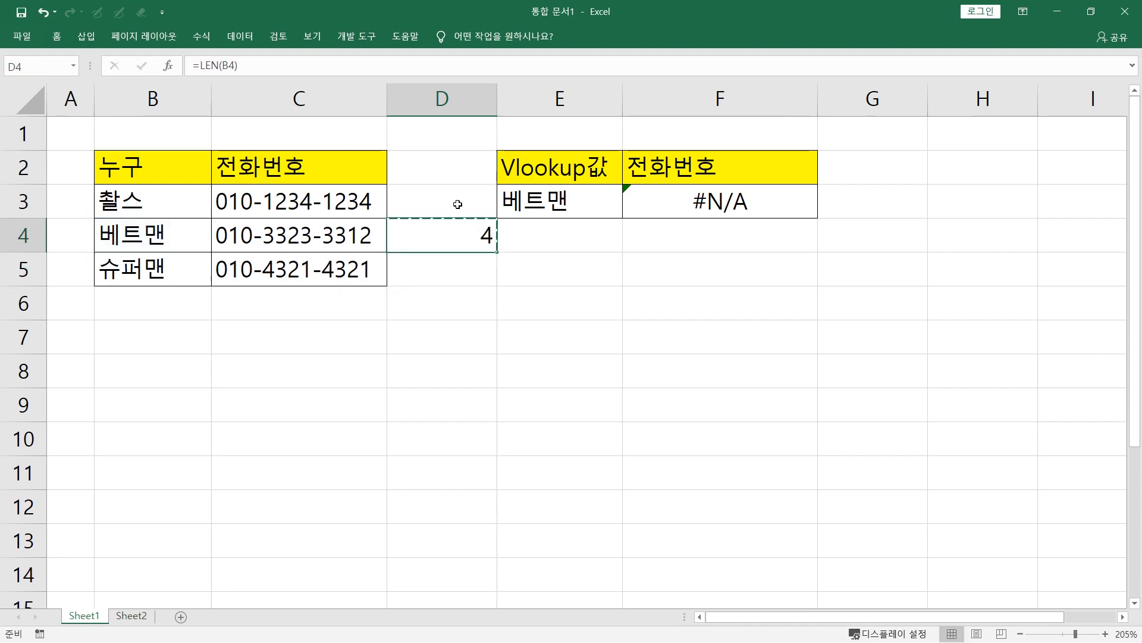
{"action": "key", "text": "ctrl+c"}
{"action": "left_click", "coordinate": [457, 205]}
{"action": "key", "text": "ctrl+v"}
{"action": "left_click", "coordinate": [450, 270]}
{"action": "key", "text": "ctrl+v"}
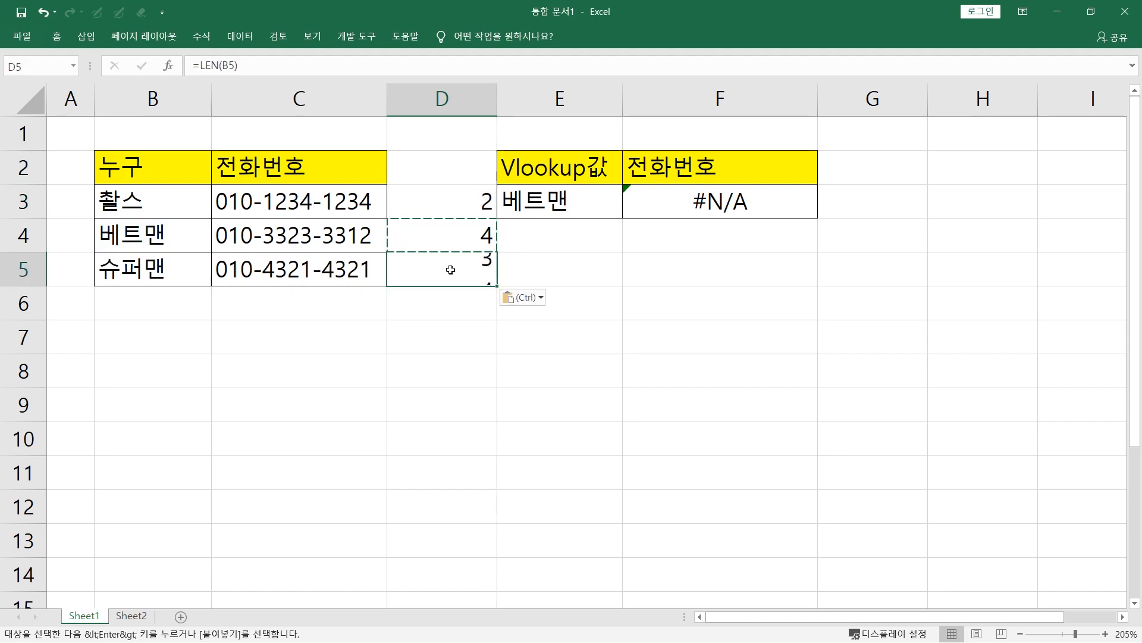
{"action": "key", "text": "Escape"}
Compare the character counts in D3:D5 with the names in column B and with the VLOOKUP result in E3:F3
{"action": "left_click", "coordinate": [455, 201]}
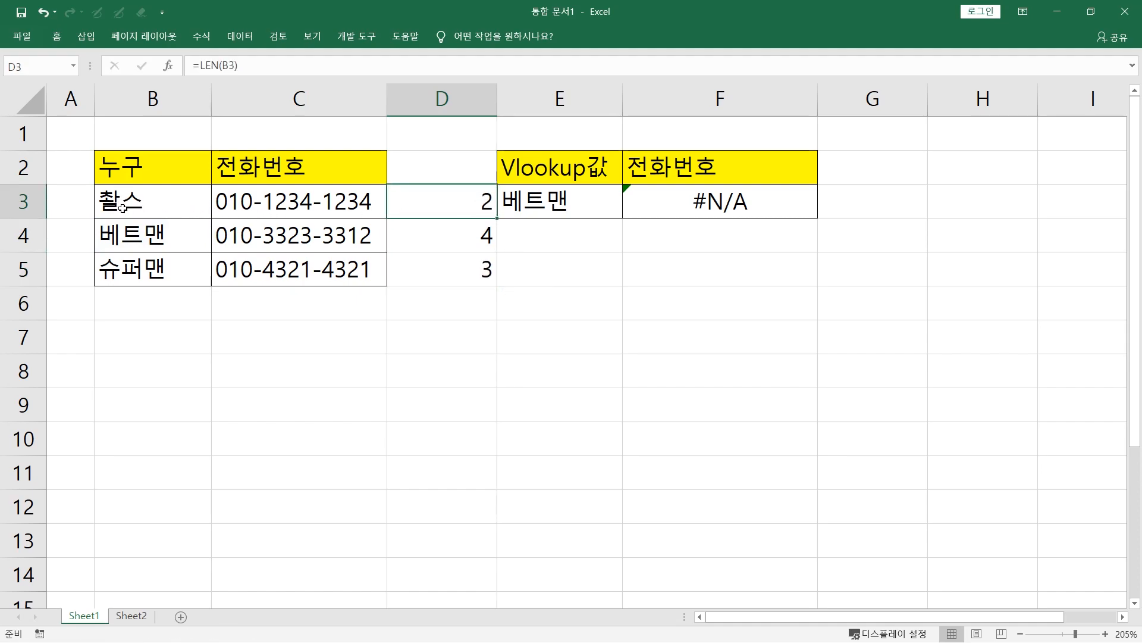
{"action": "left_click", "coordinate": [132, 236]}
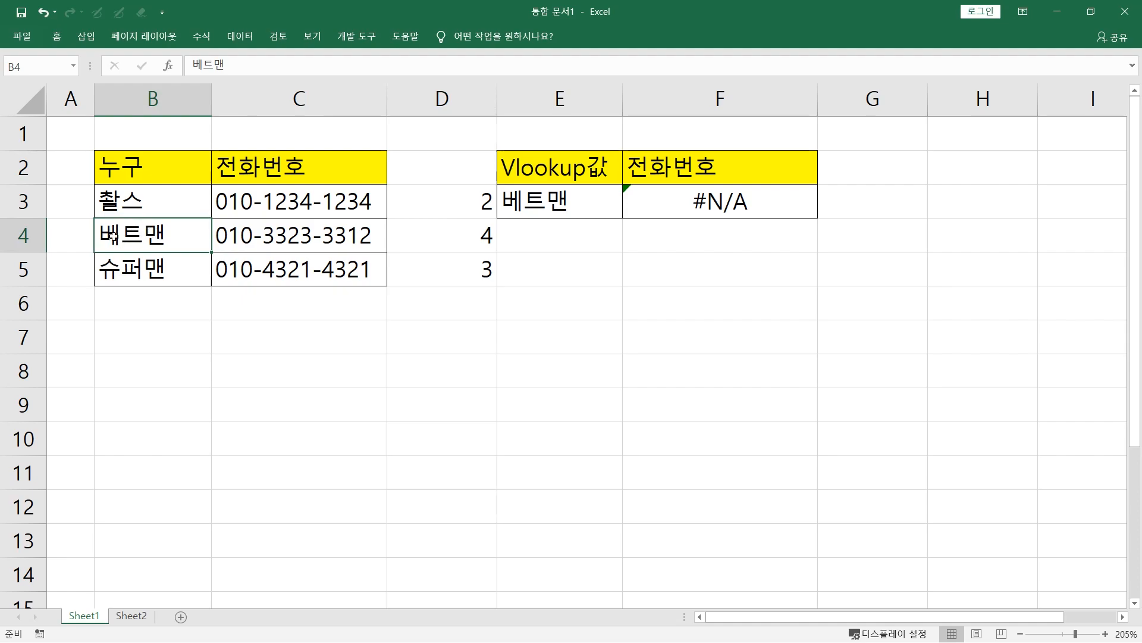
{"action": "double_click", "coordinate": [167, 232]}
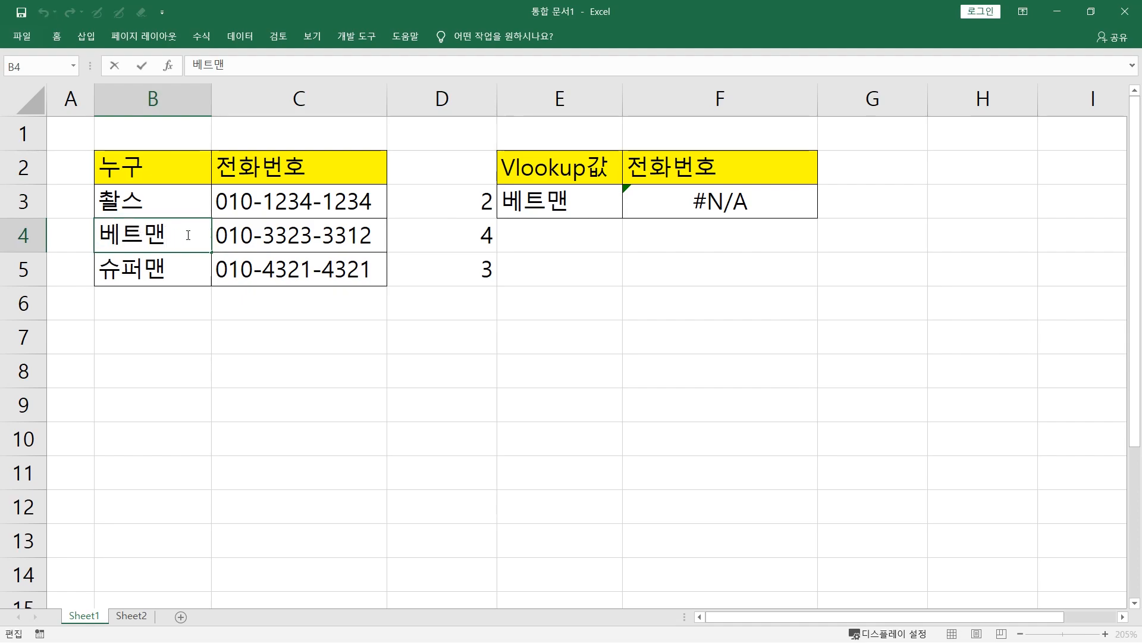
{"action": "left_click", "coordinate": [467, 235]}
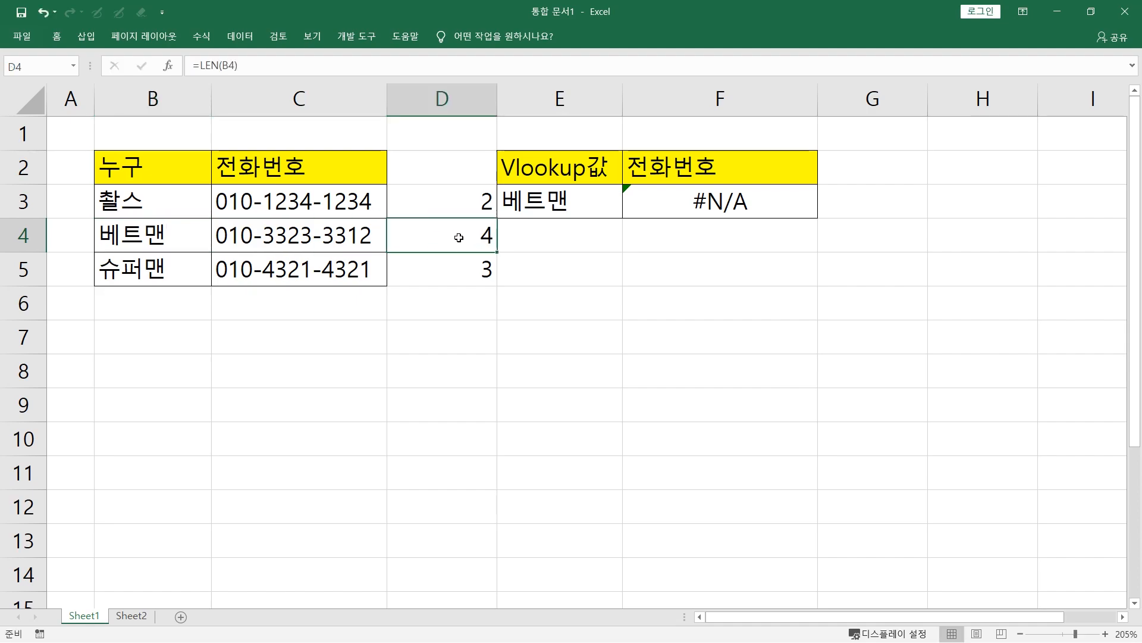
{"action": "left_click_drag", "start_coordinate": [201, 238], "coordinate": [410, 241]}
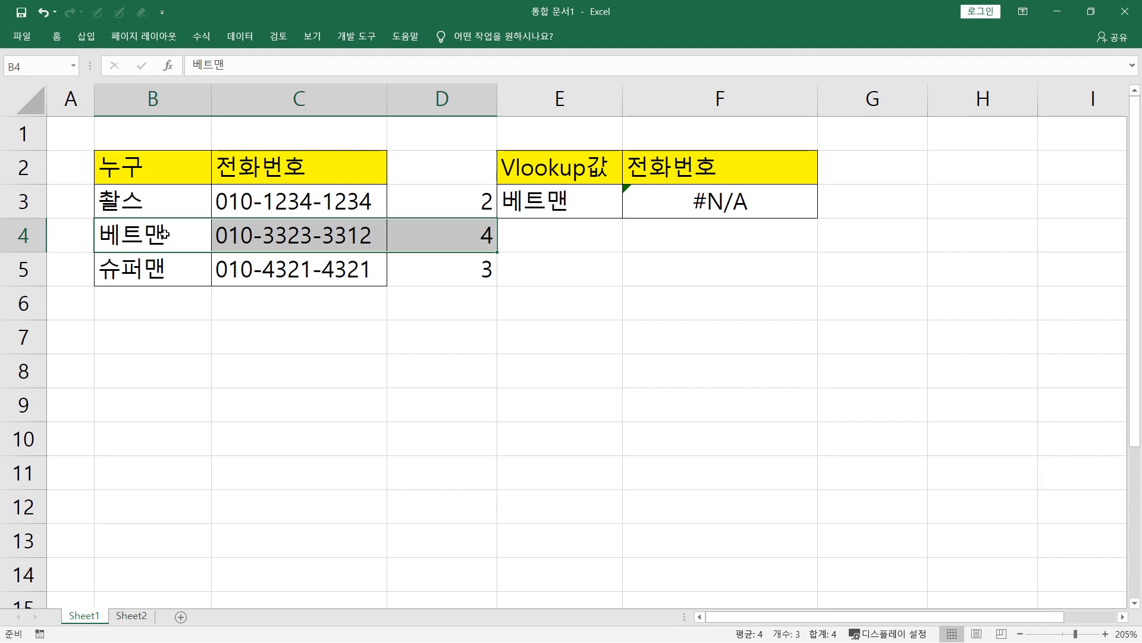
{"action": "left_click_drag", "start_coordinate": [551, 203], "coordinate": [626, 199]}
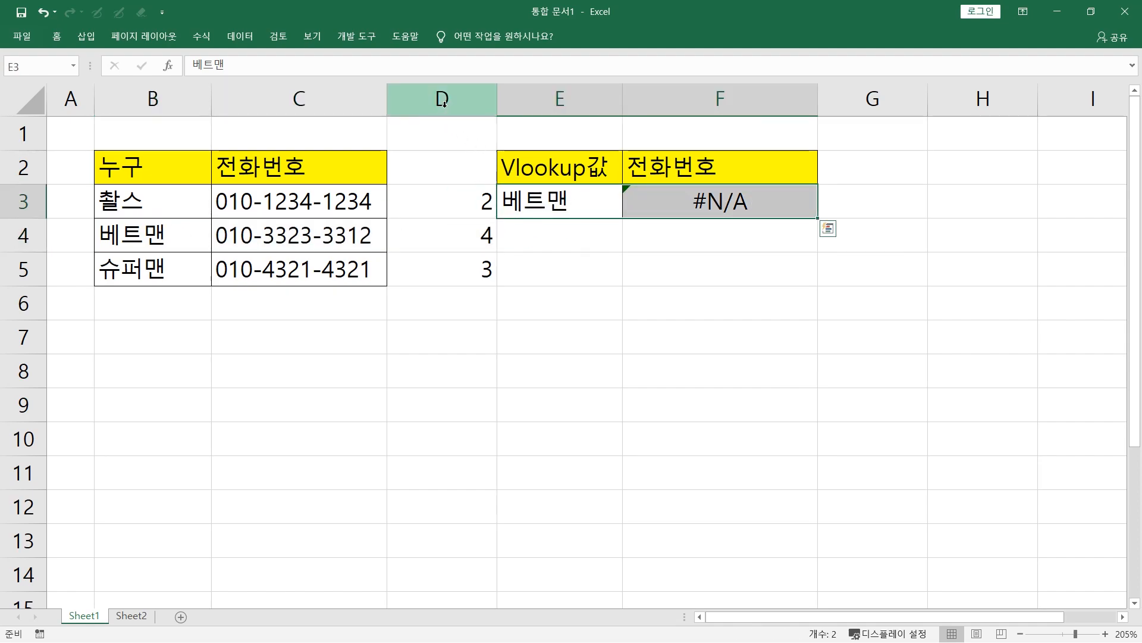
{"action": "left_click_drag", "start_coordinate": [451, 196], "coordinate": [446, 276]}
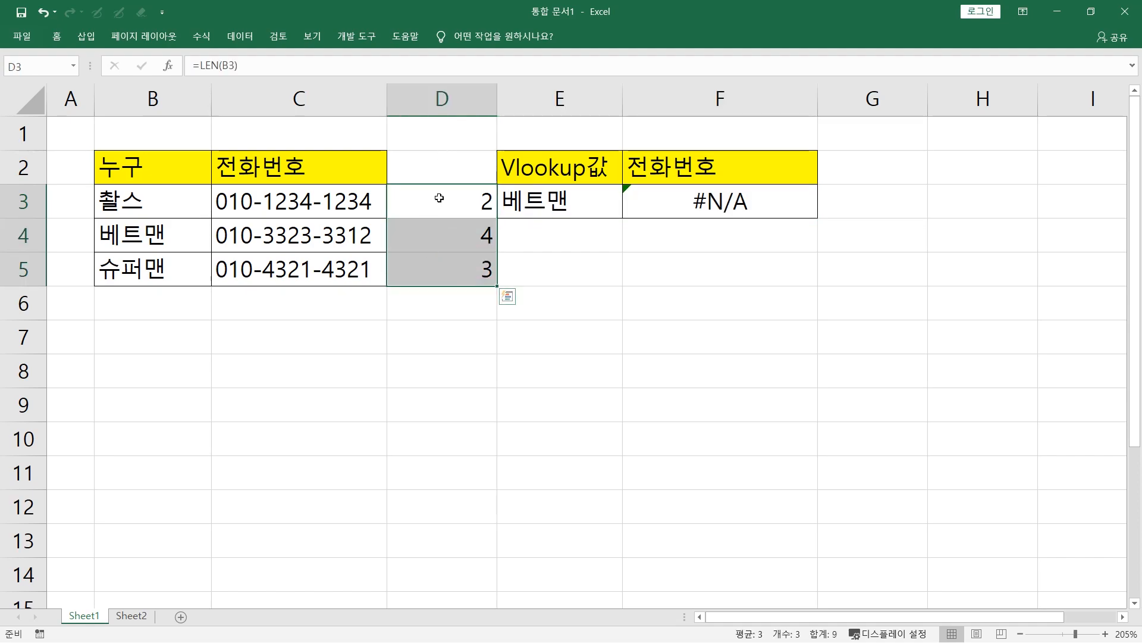